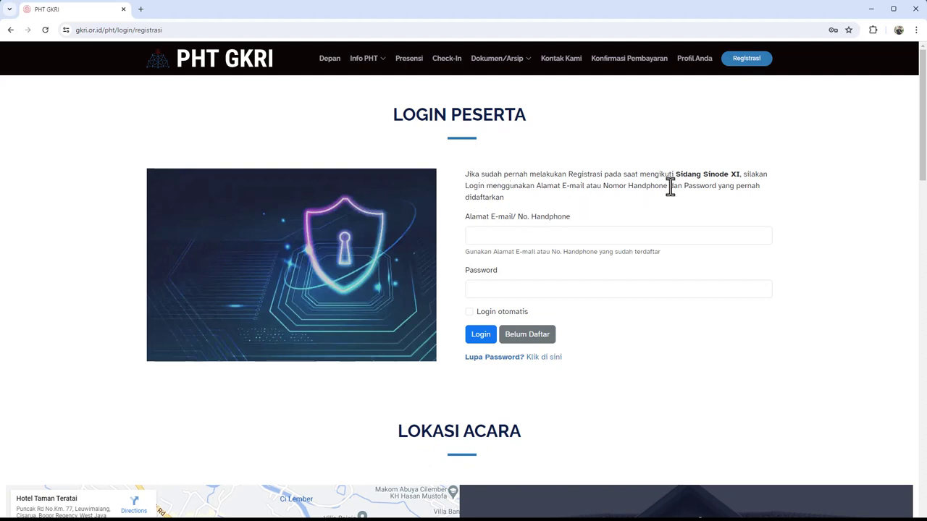
# Click into the login e-mail and password fields, dismissing the browser's saved suggestions
pyautogui.click(516, 237)
pyautogui.click(539, 250)
pyautogui.click(499, 288)
pyautogui.click(454, 267)
# Switch to the Registrasi Peserta form via 'Belum Daftar' and look over its fields
pyautogui.click(528, 336)
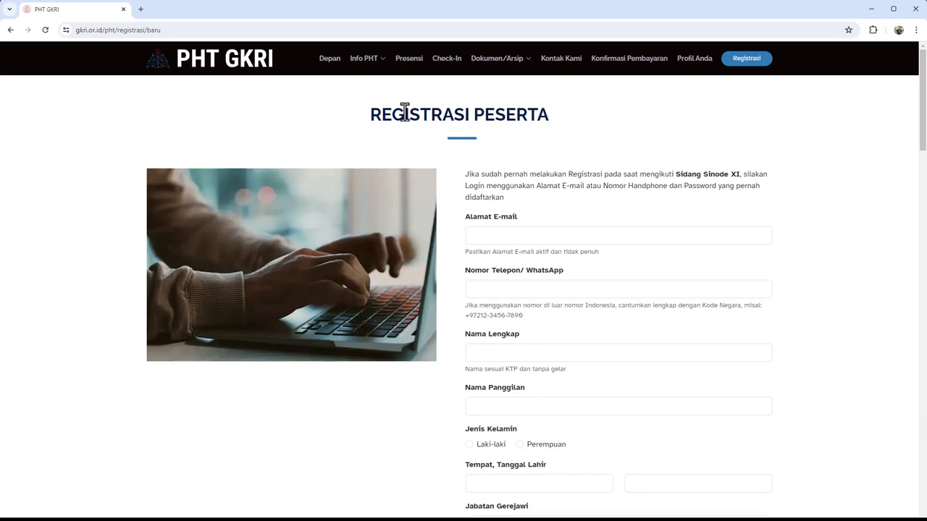
pyautogui.scroll(-8, 510, 210)
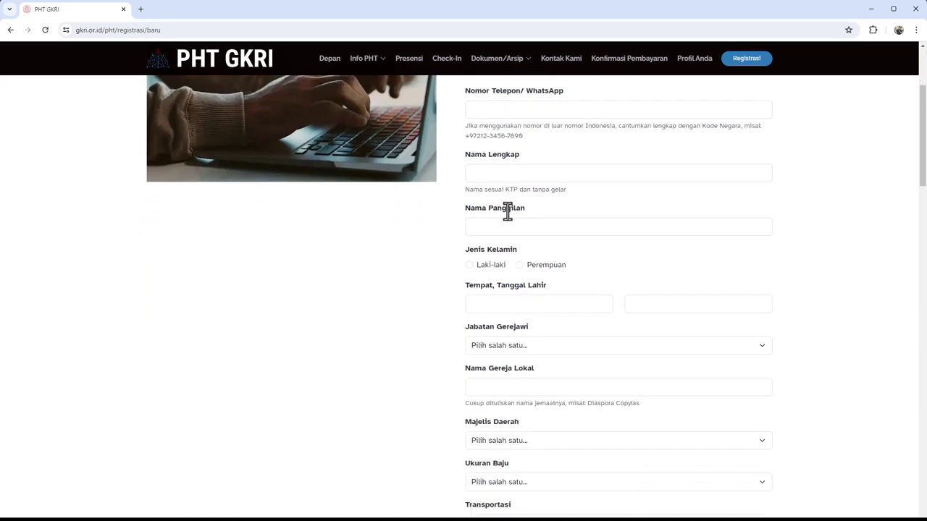
pyautogui.scroll(8, 507, 210)
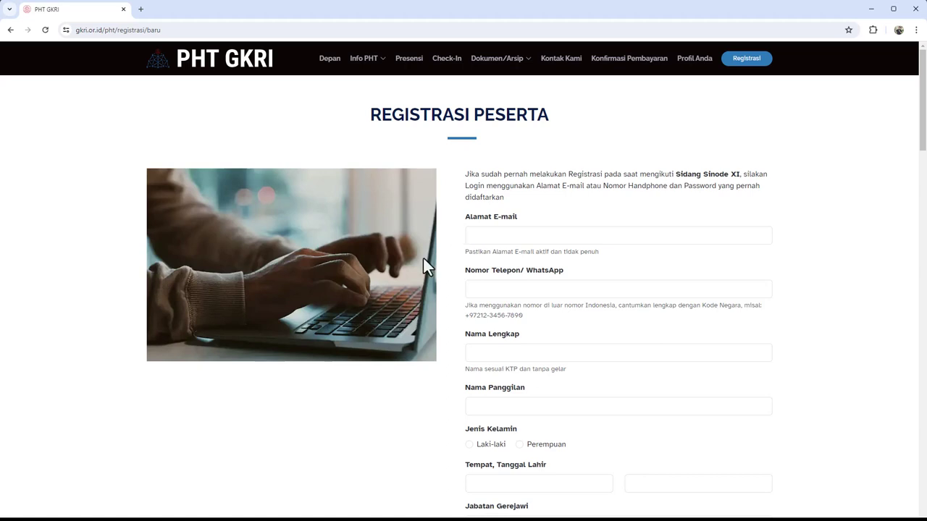
# Fill the Alamat E-mail field with the browser's saved e-mail address
pyautogui.click(473, 237)
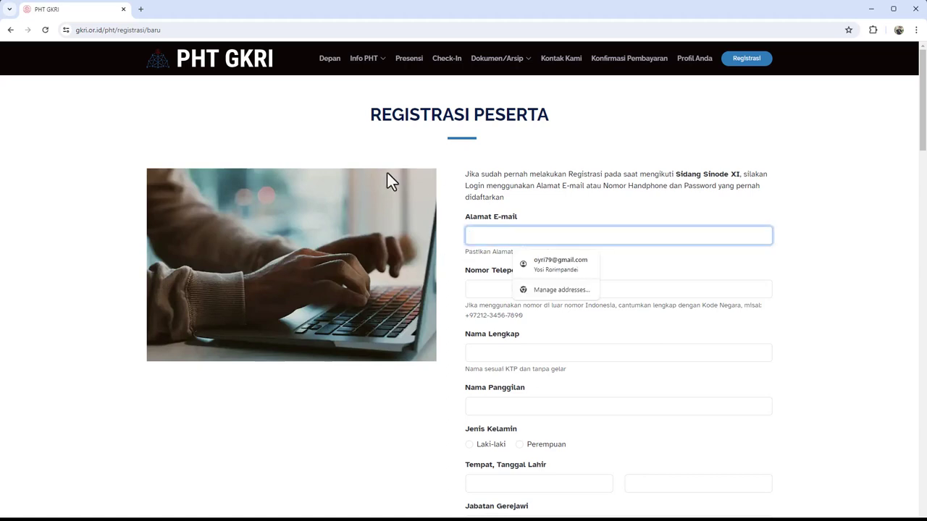
pyautogui.click(474, 265)
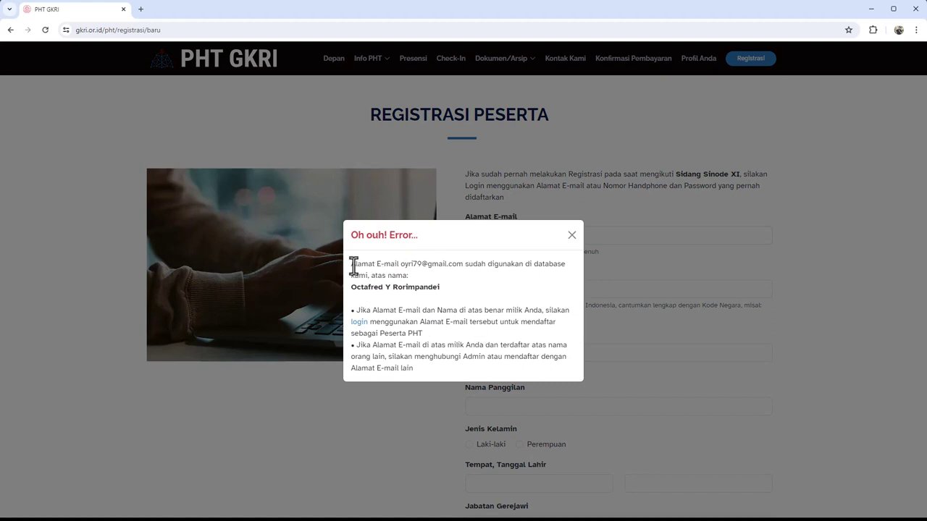
# Review the already-registered error, noting the used e-mail and participant name, then close it
pyautogui.moveTo(353, 265); pyautogui.dragTo(464, 265)
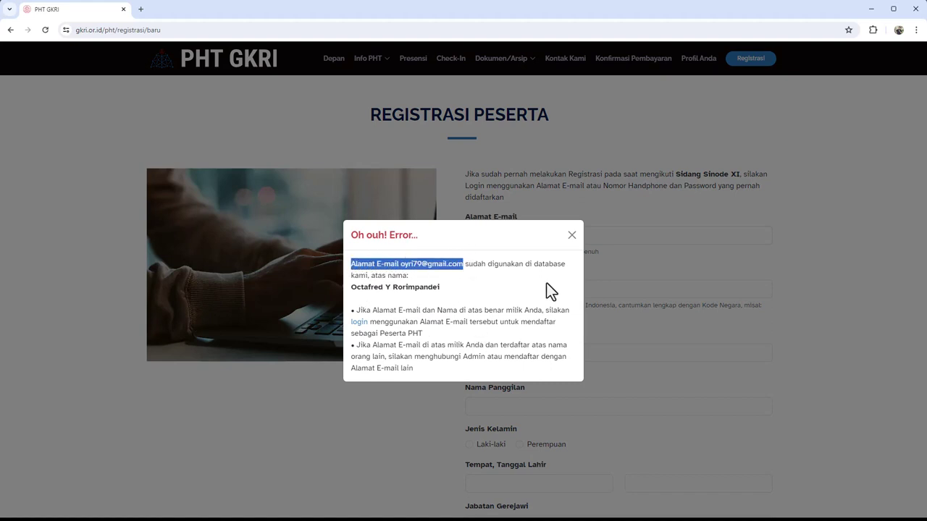
pyautogui.click(395, 287)
pyautogui.moveTo(353, 287); pyautogui.dragTo(441, 287)
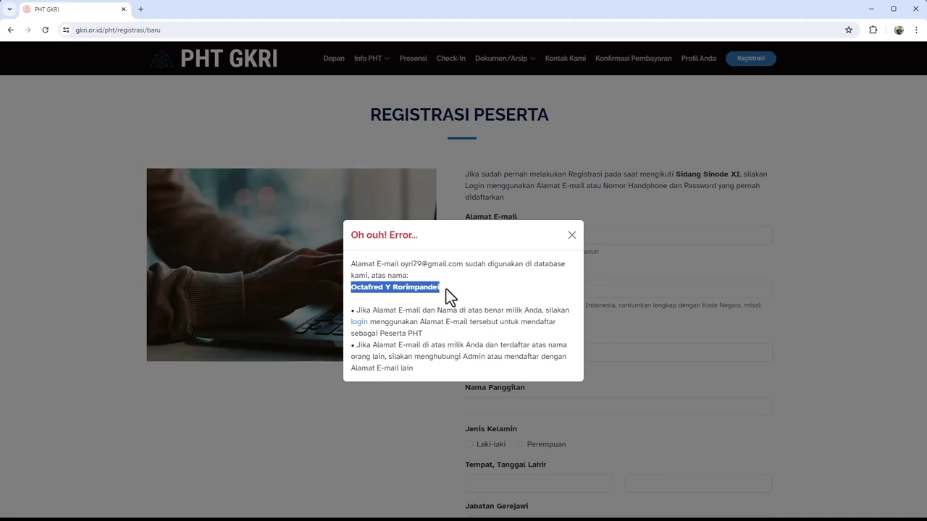
pyautogui.click(443, 288)
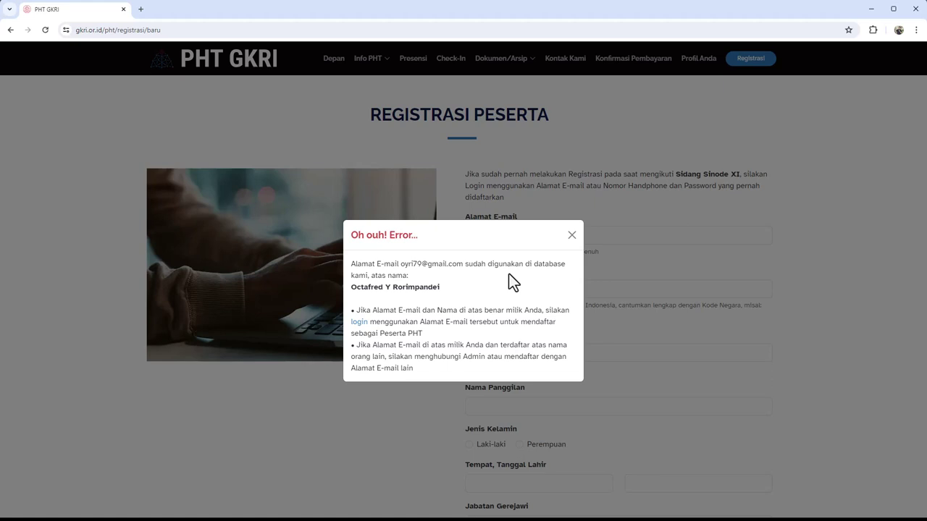
pyautogui.click(571, 236)
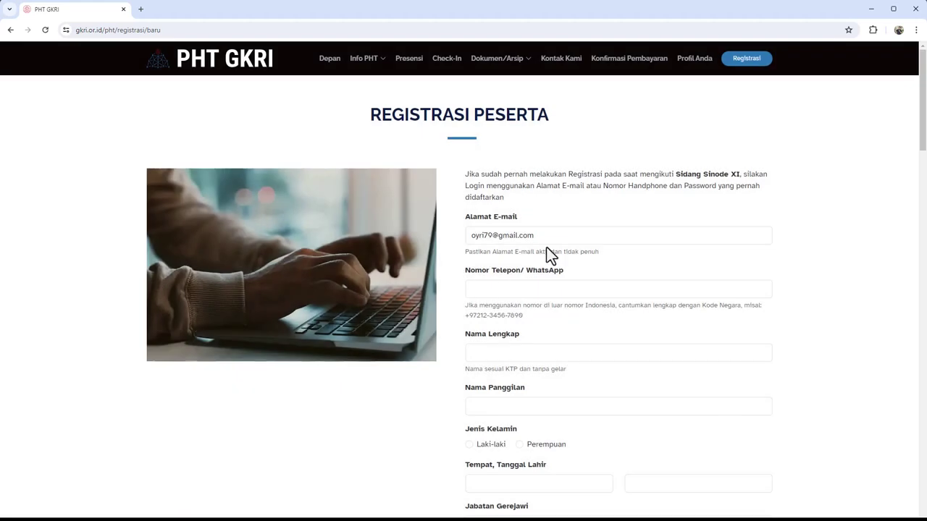
# Overwrite Alamat E-mail with a different address, then click into Nomor Telepon/WhatsApp
pyautogui.click(550, 235)
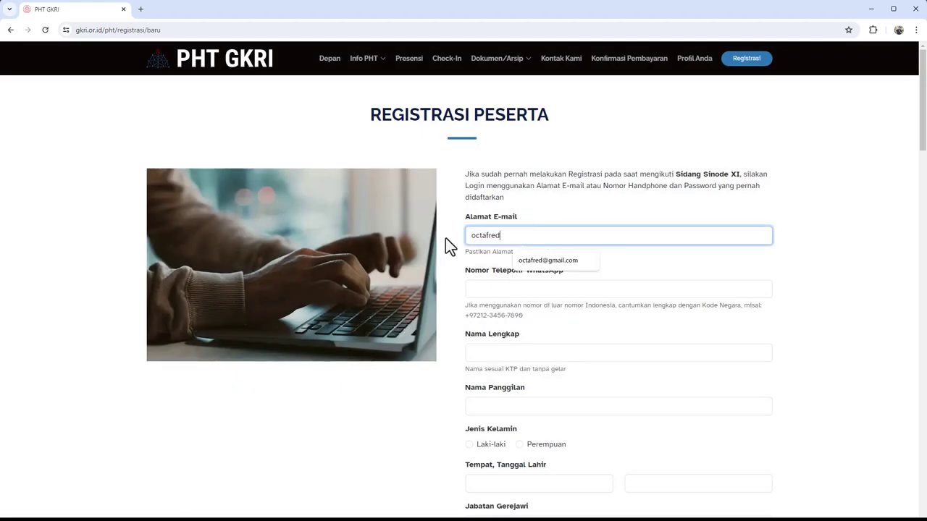
pyautogui.click(530, 272)
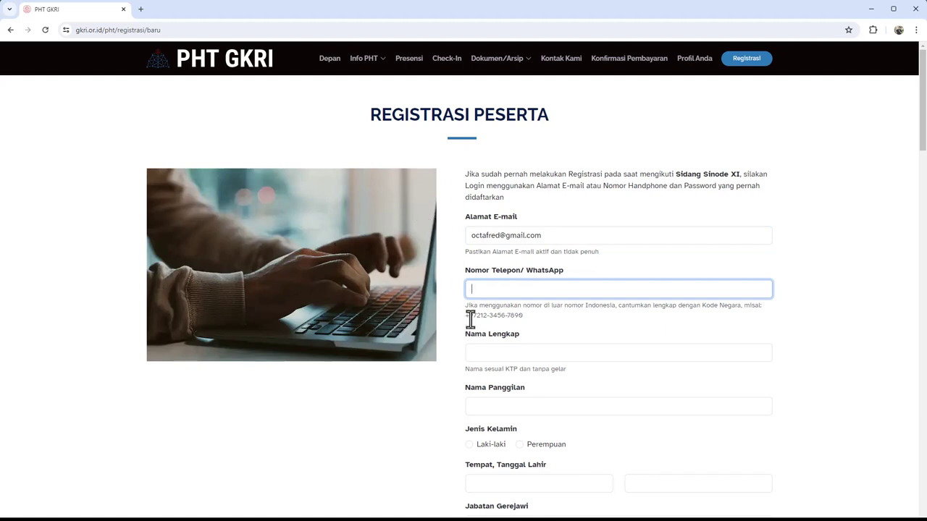
pyautogui.scroll(-1, 474, 314)
pyautogui.scroll(1, 475, 307)
# Enter a phone number and examine the duplicate-number error's registered name and e-mail
pyautogui.click(484, 289)
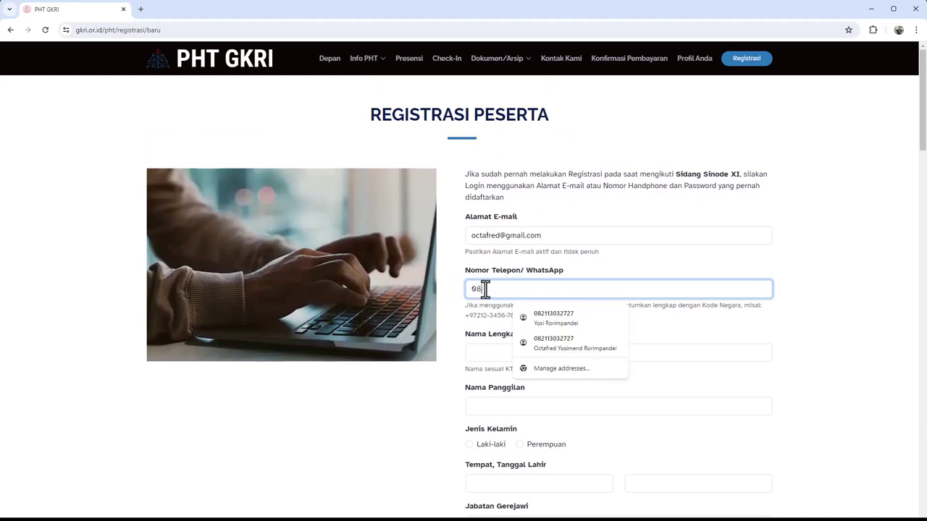
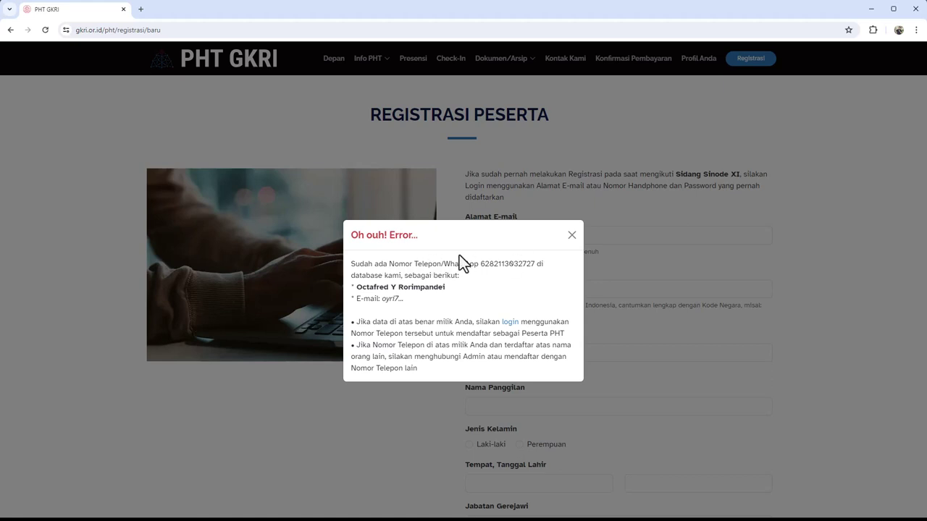
pyautogui.moveTo(355, 286); pyautogui.dragTo(453, 287)
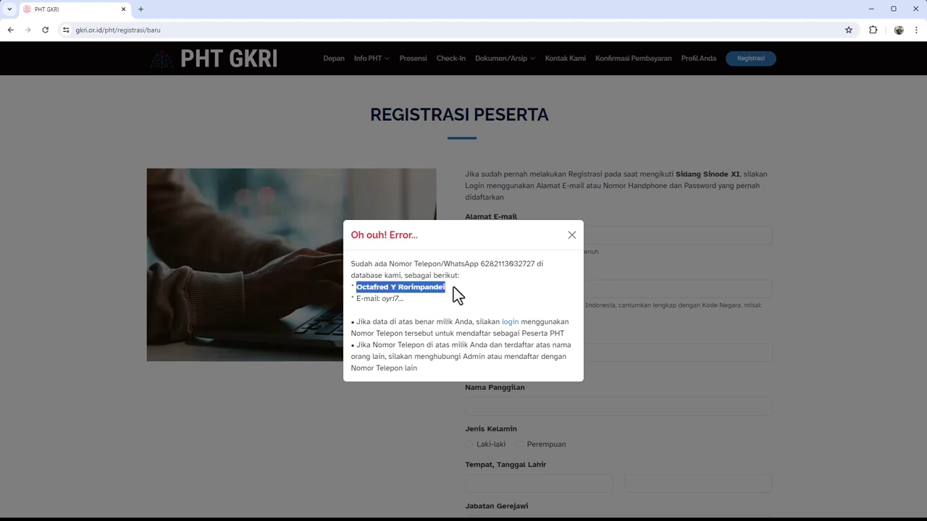
pyautogui.moveTo(365, 300); pyautogui.dragTo(413, 306)
pyautogui.click(397, 307)
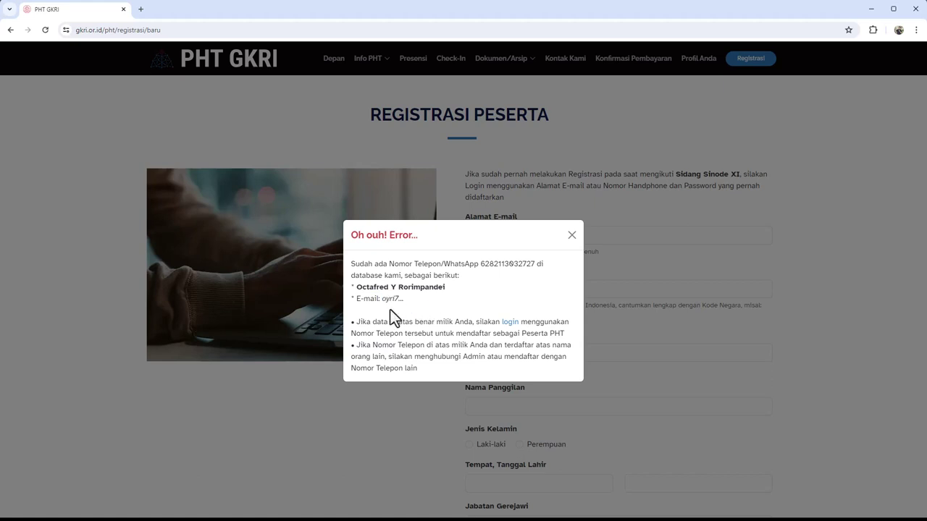
pyautogui.moveTo(381, 299); pyautogui.dragTo(398, 300)
pyautogui.click(413, 301)
# Note the flagged number, registered name and contact-Admin advice, then close the error
pyautogui.moveTo(480, 264); pyautogui.dragTo(534, 265)
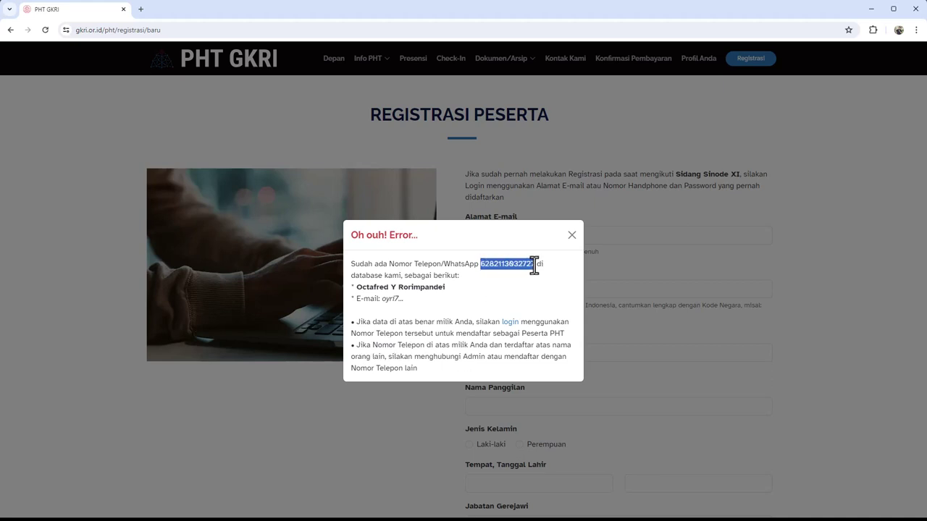
pyautogui.moveTo(362, 288); pyautogui.dragTo(453, 291)
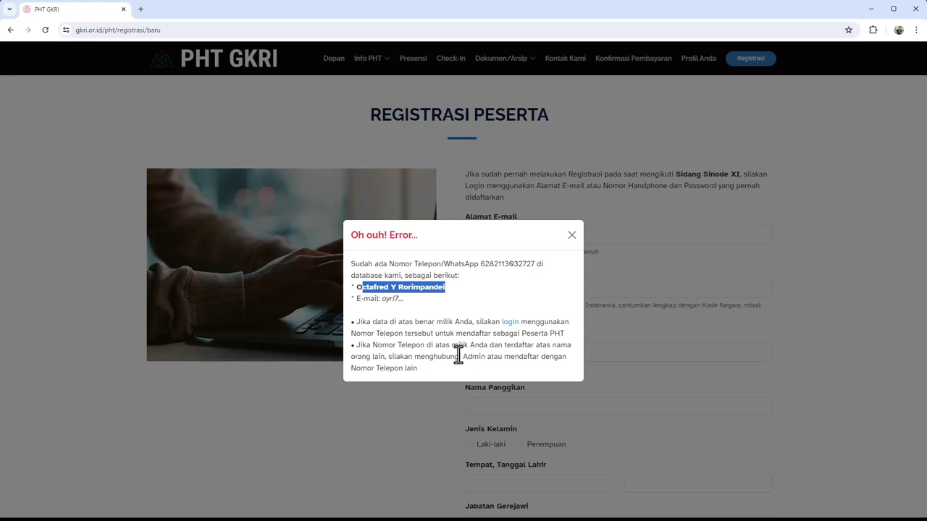
pyautogui.click(424, 354)
pyautogui.moveTo(392, 356); pyautogui.dragTo(480, 357)
pyautogui.click(482, 357)
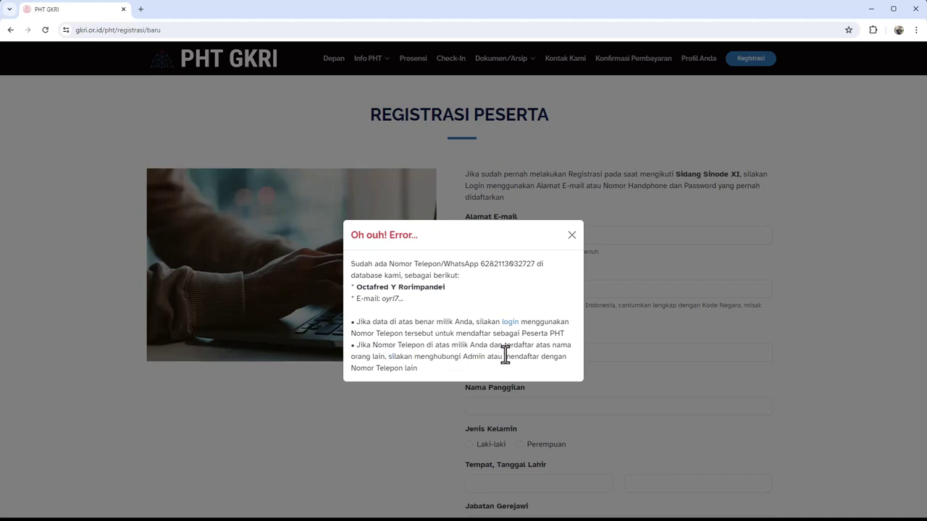
pyautogui.click(571, 236)
# Refill the saved phone number, dismiss the repeated duplicate error, and refocus the field
pyautogui.click(532, 290)
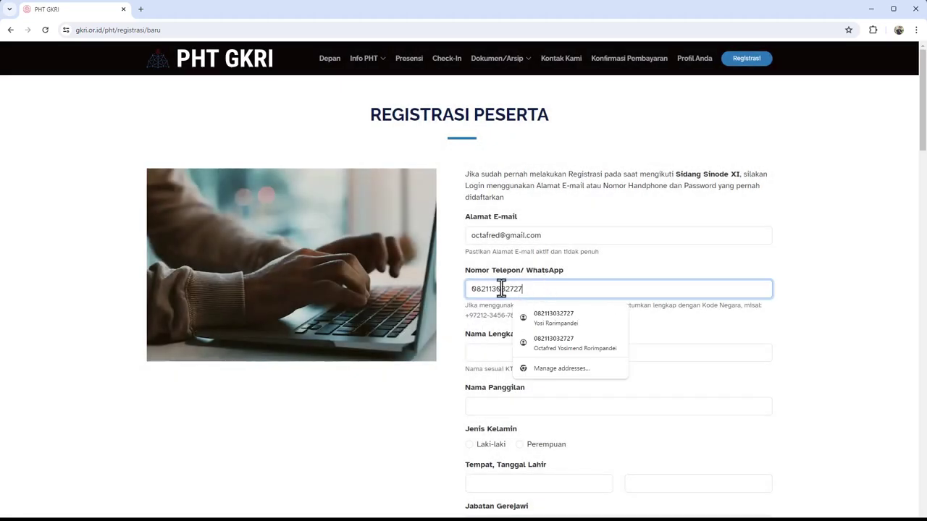
pyautogui.click(490, 306)
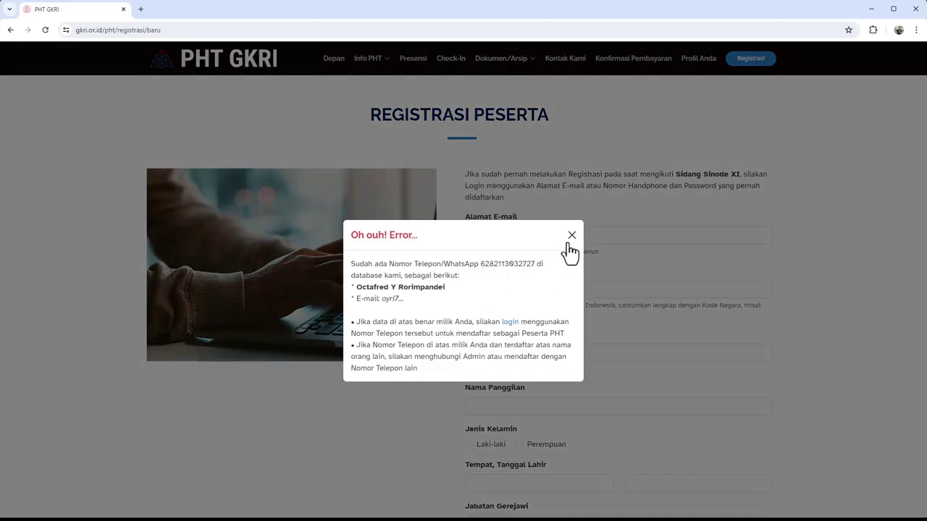
pyautogui.click(571, 244)
pyautogui.click(525, 289)
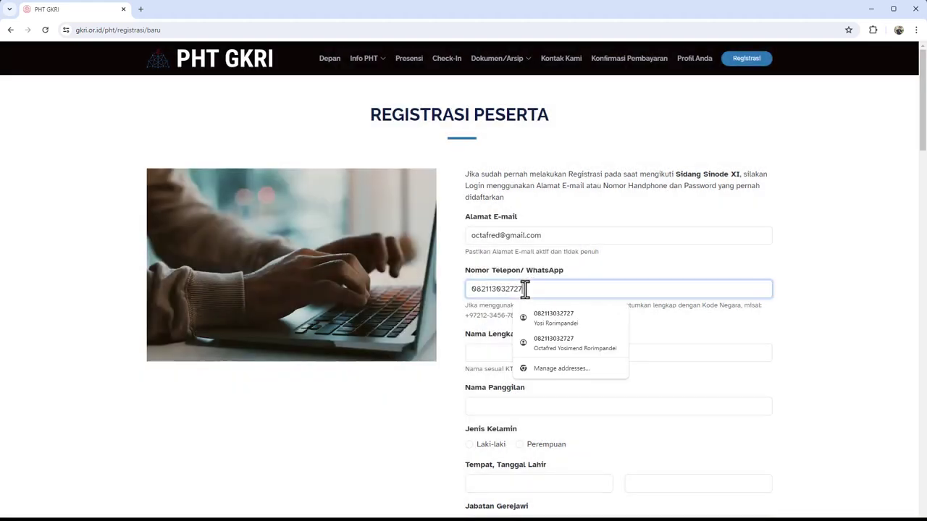
pyautogui.moveTo(525, 289); pyautogui.dragTo(484, 289)
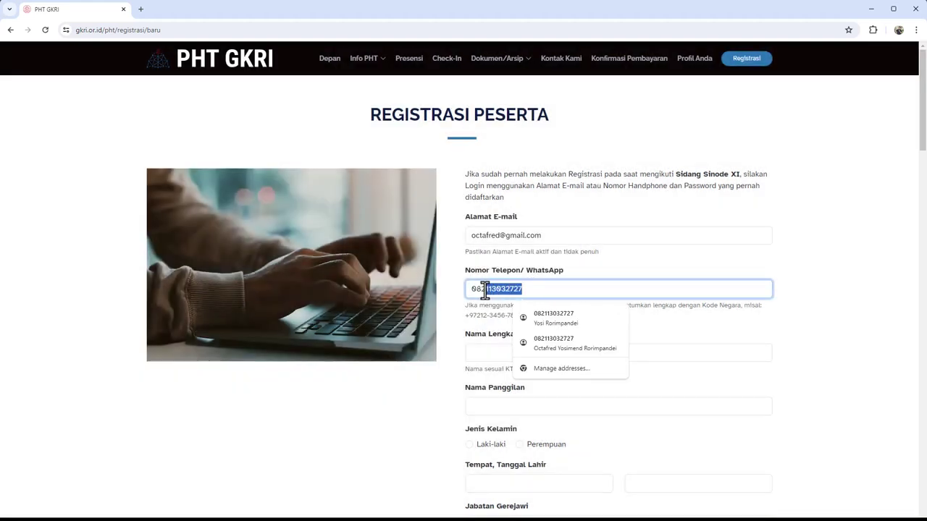
pyautogui.write('12')
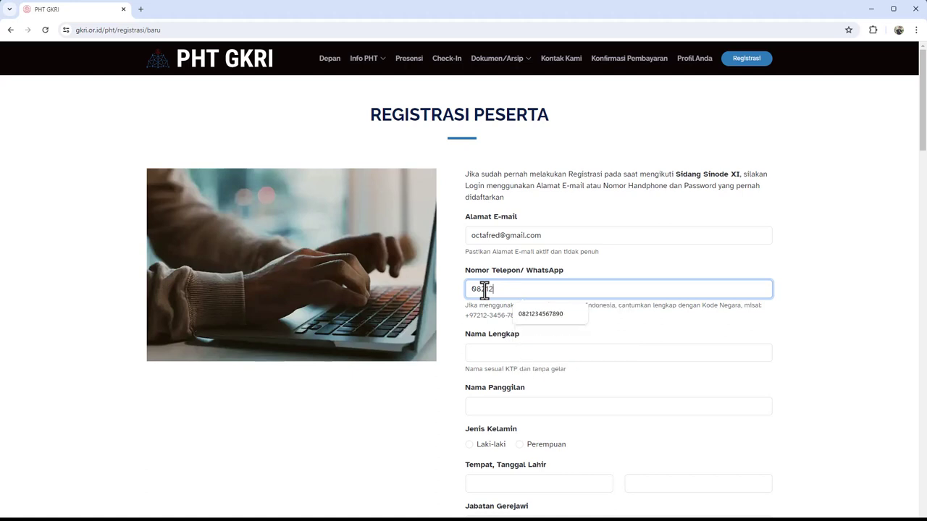
pyautogui.write('34567890')
pyautogui.click(475, 319)
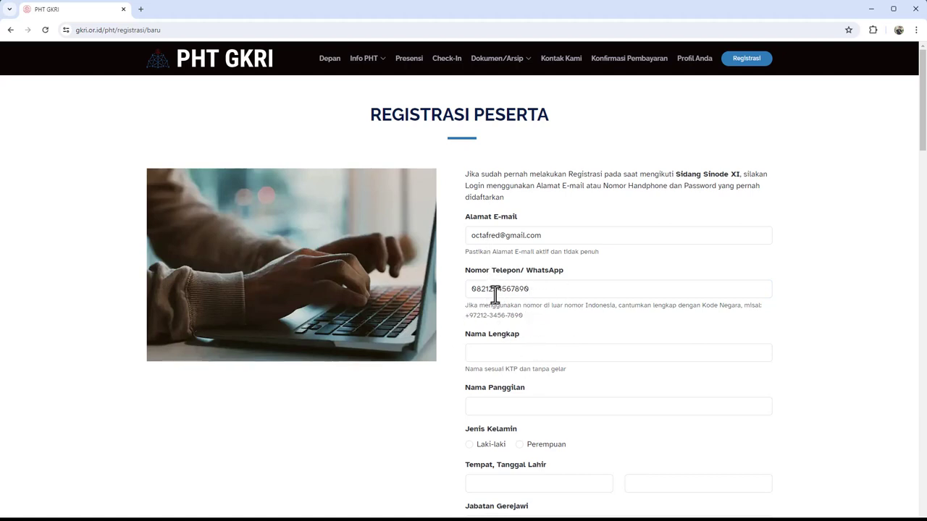
pyautogui.scroll(-1, 514, 304)
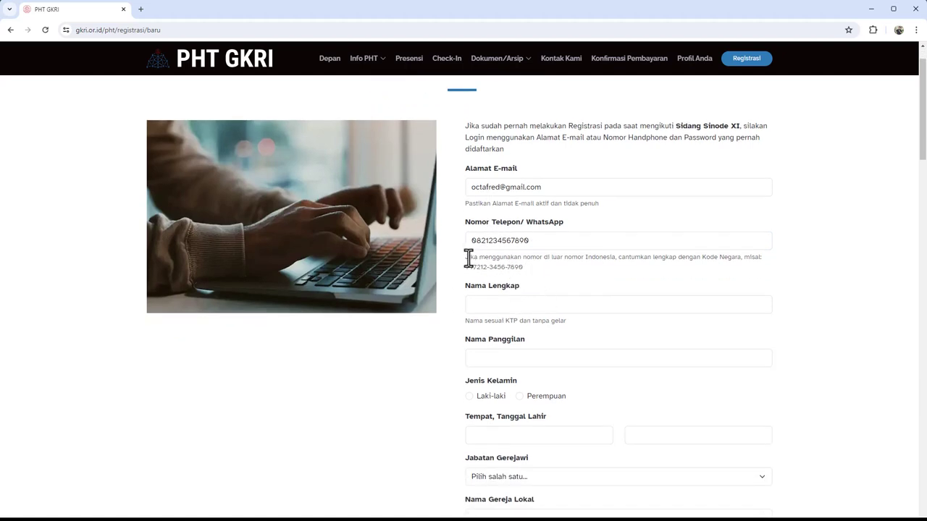
pyautogui.moveTo(465, 259); pyautogui.dragTo(565, 263)
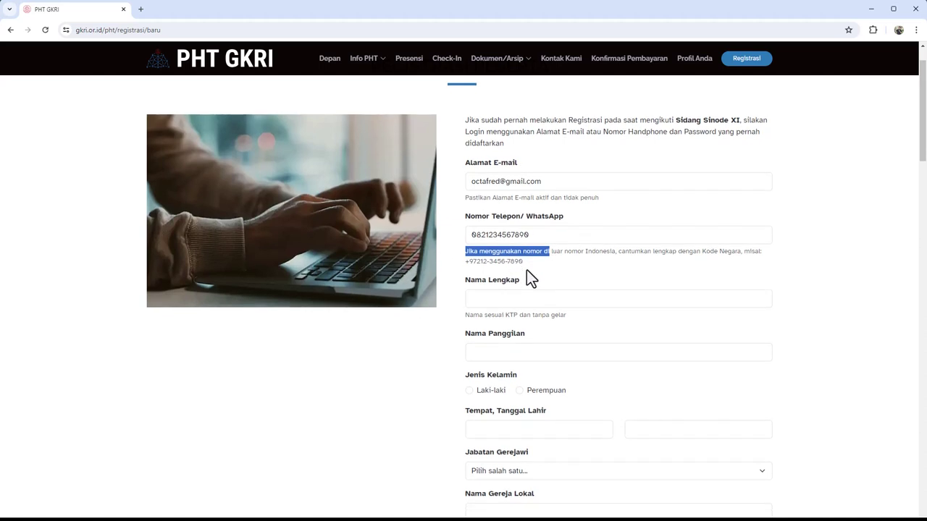
pyautogui.scroll(-1, 526, 269)
pyautogui.click(492, 253)
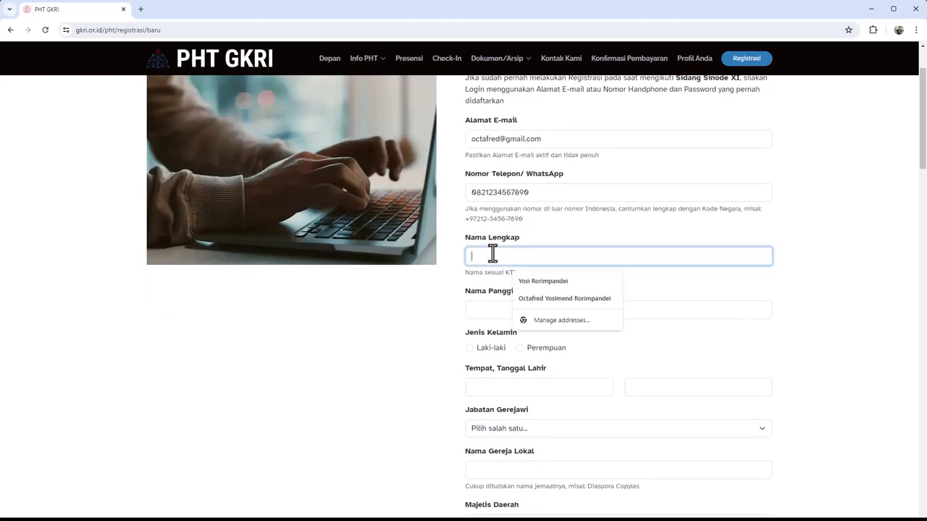
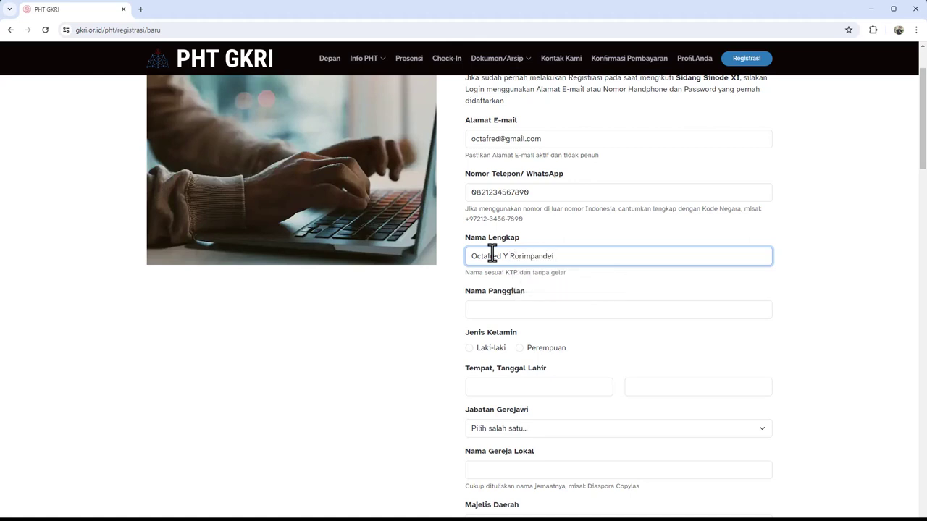
pyautogui.click(536, 280)
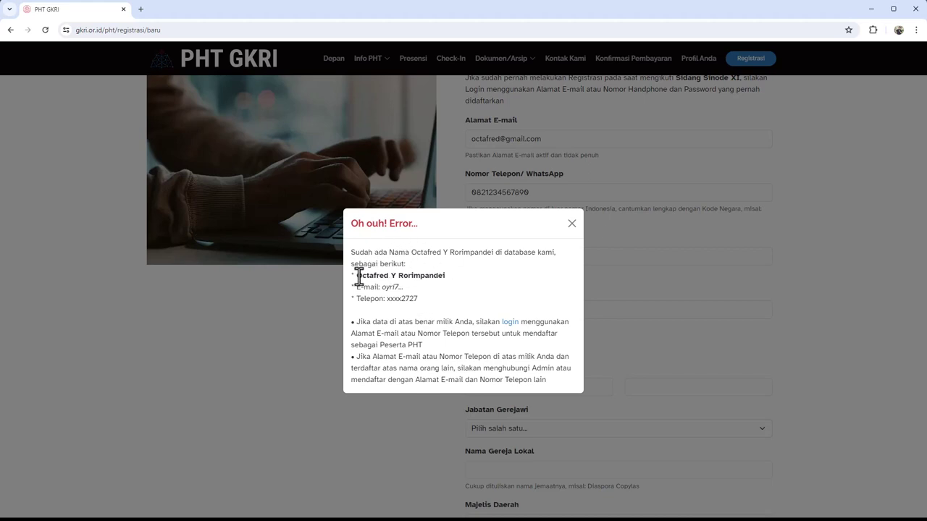
pyautogui.moveTo(358, 275); pyautogui.dragTo(447, 277)
pyautogui.moveTo(357, 287); pyautogui.dragTo(413, 287)
pyautogui.moveTo(361, 303); pyautogui.dragTo(424, 307)
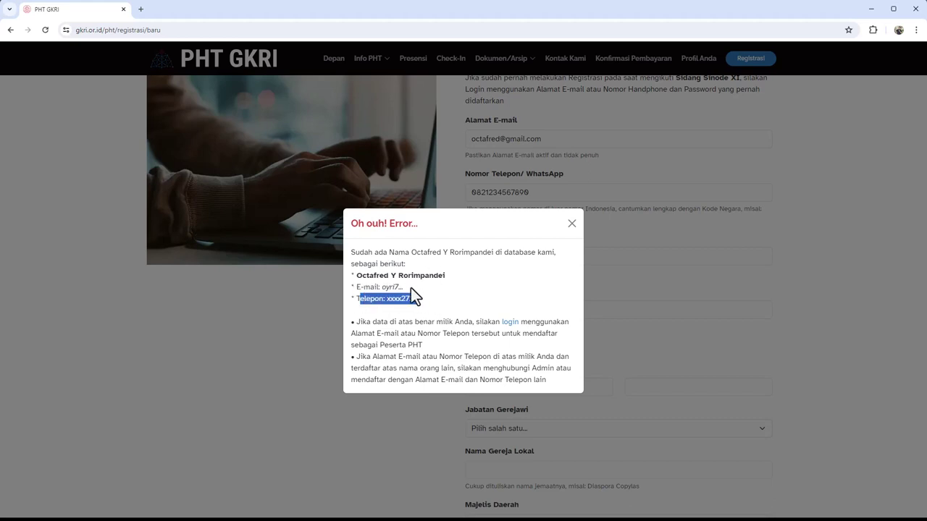
pyautogui.moveTo(382, 288); pyautogui.dragTo(427, 307)
pyautogui.click(410, 304)
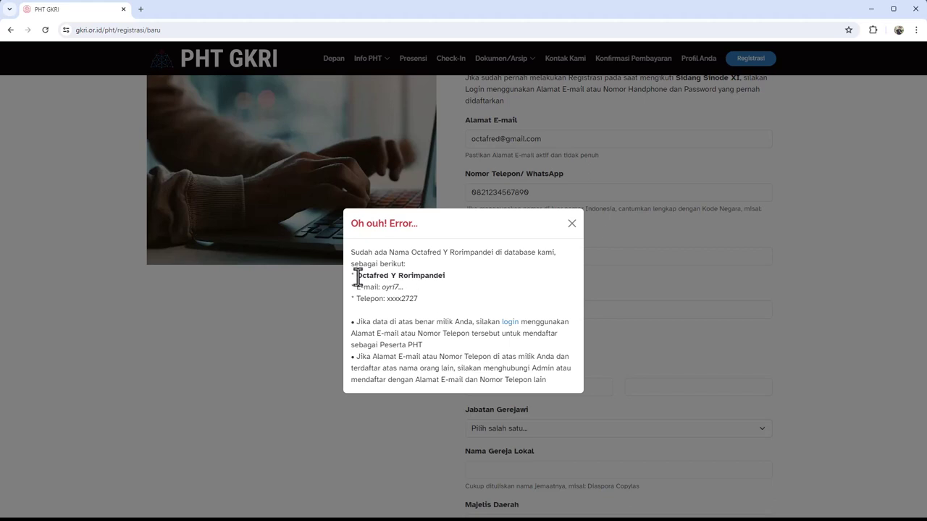
pyautogui.moveTo(355, 275); pyautogui.dragTo(426, 304)
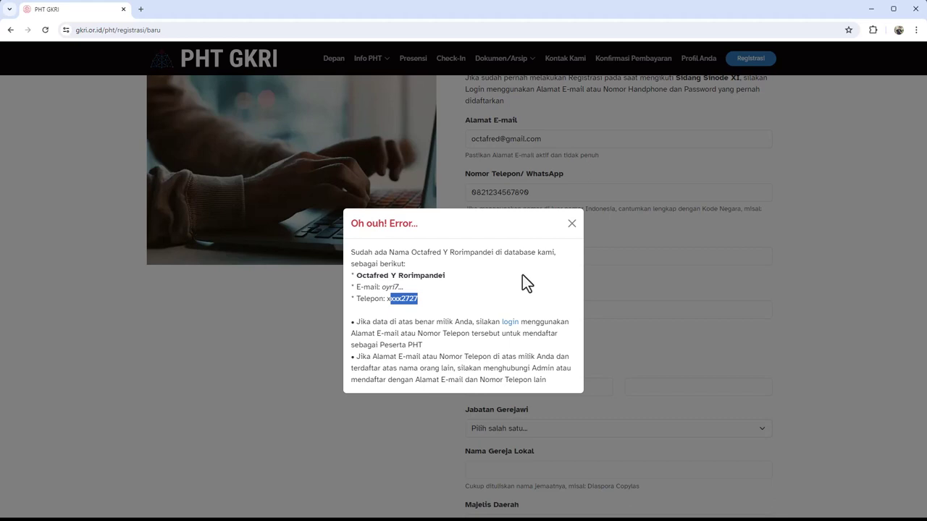
# Dismiss the duplicate-name error, then enter the nickname, gender Laki-laki and birthplace Tomohon
pyautogui.click(572, 230)
pyautogui.scroll(-1, 508, 296)
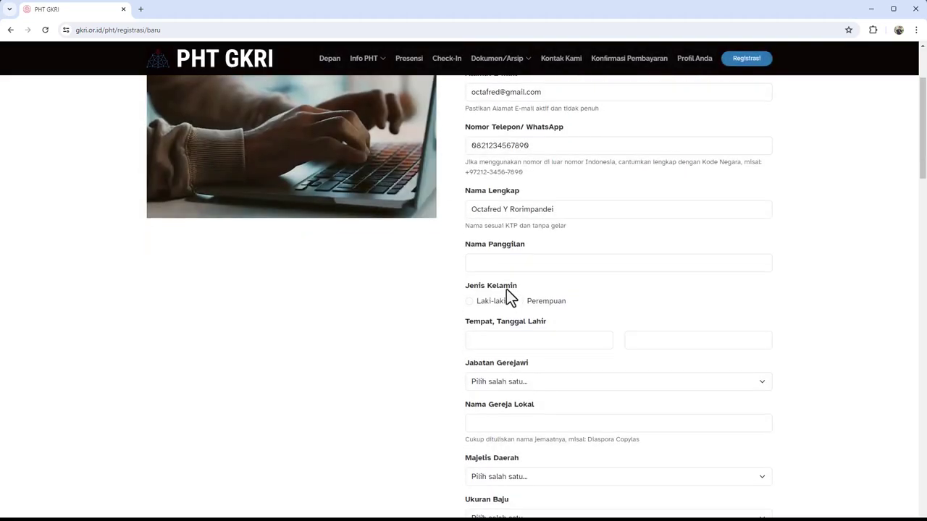
pyautogui.click(501, 263)
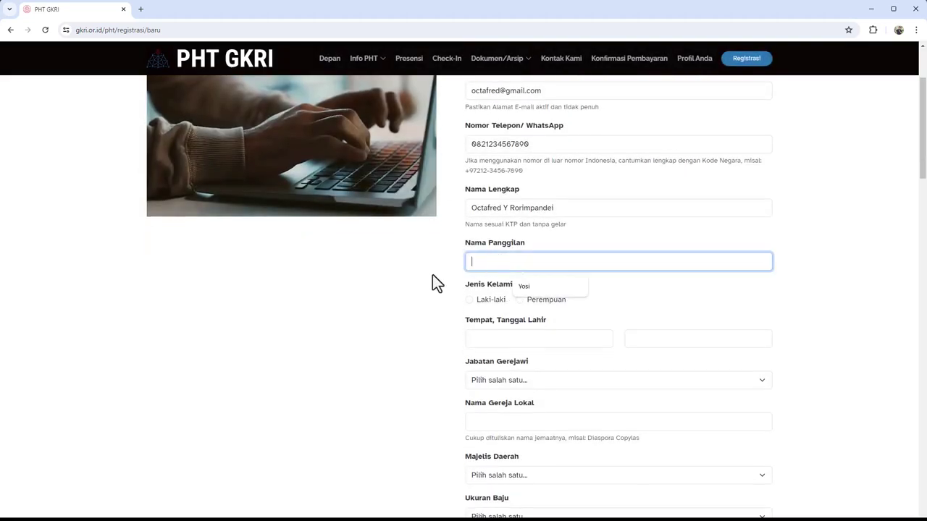
pyautogui.write('Yosi')
pyautogui.click(469, 299)
pyautogui.scroll(-1, 413, 312)
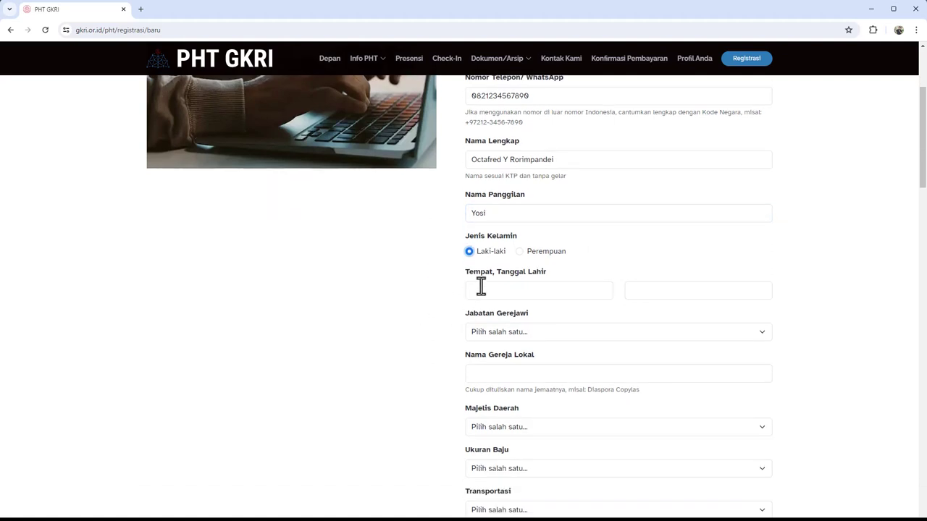
pyautogui.click(481, 288)
pyautogui.write('Tomoho')
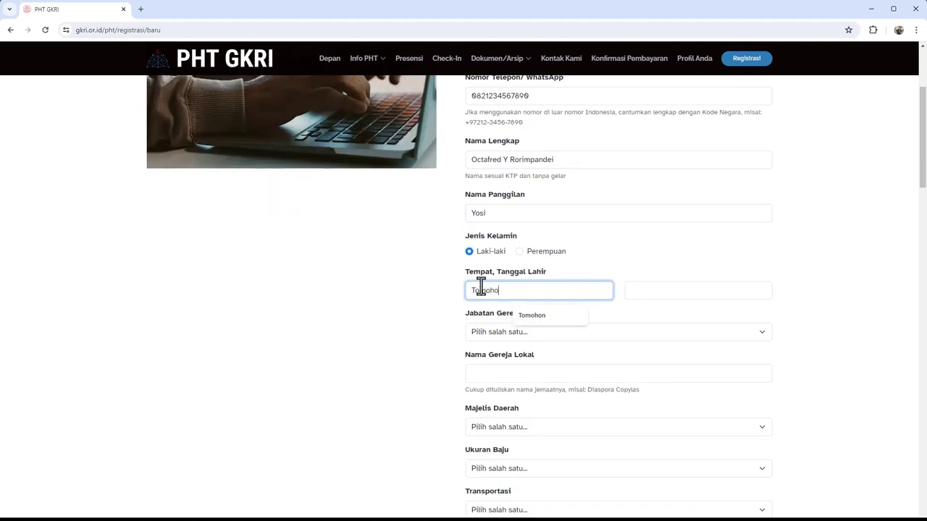
pyautogui.write('n')
pyautogui.click(643, 292)
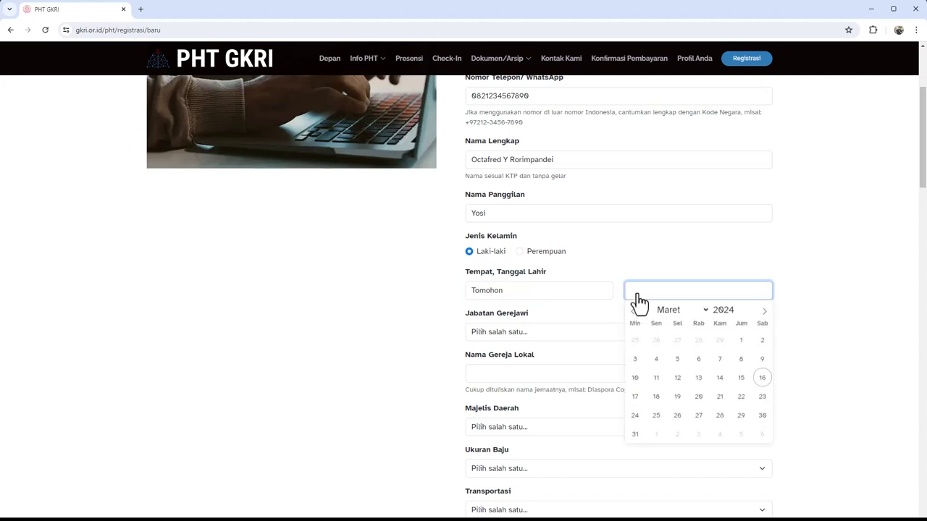
pyautogui.click(722, 310)
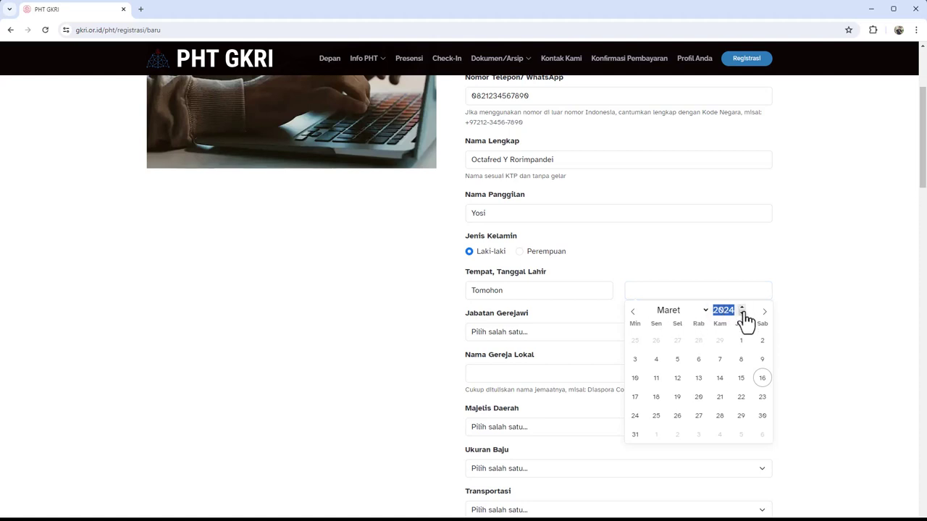
pyautogui.click(741, 314)
pyautogui.click(742, 314)
pyautogui.click(741, 307)
pyautogui.click(741, 307)
pyautogui.click(742, 307)
pyautogui.click(724, 309)
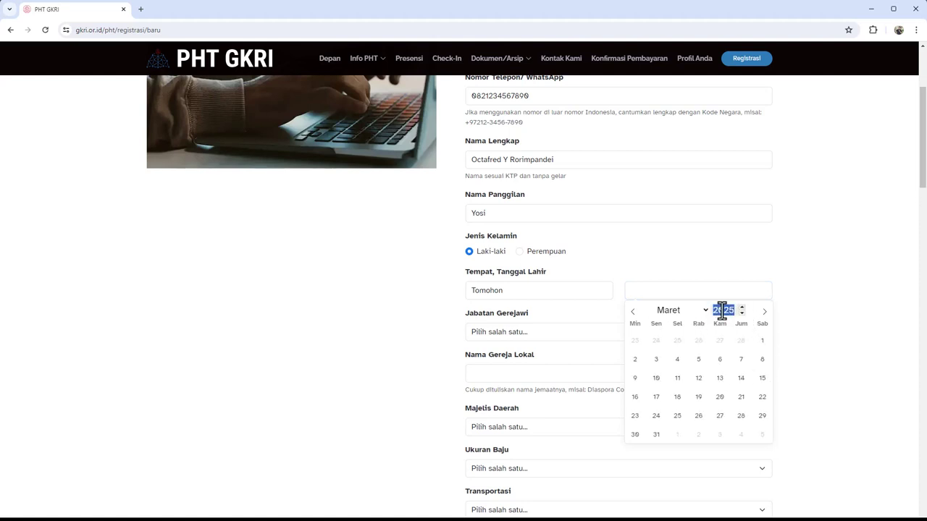
pyautogui.write('1979')
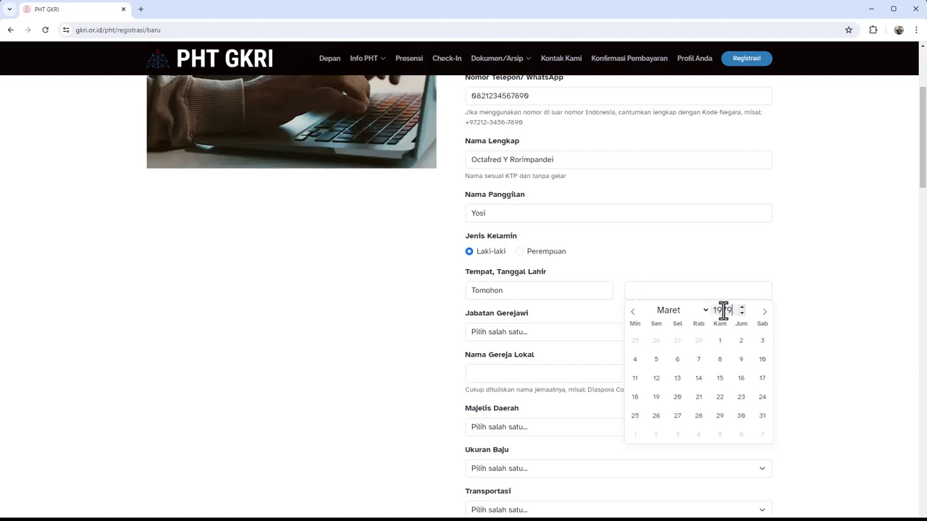
pyautogui.click(666, 312)
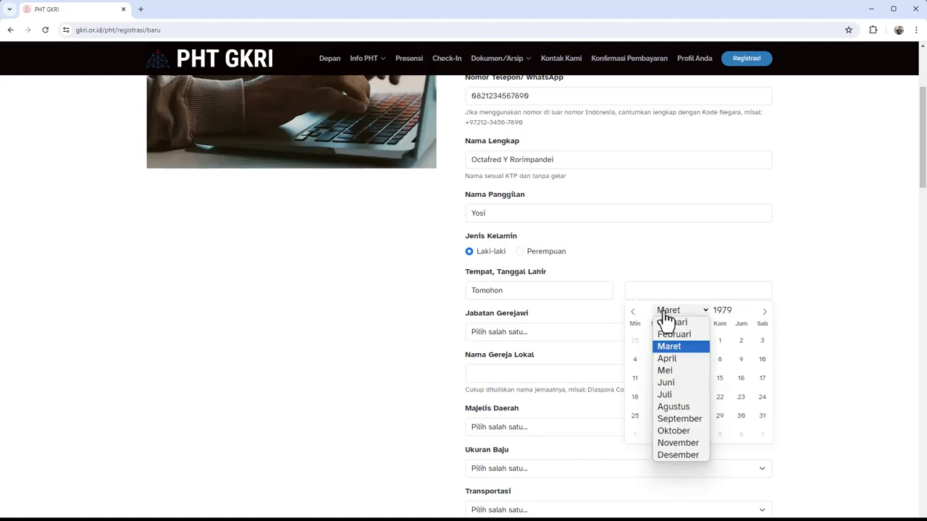
pyautogui.click(675, 430)
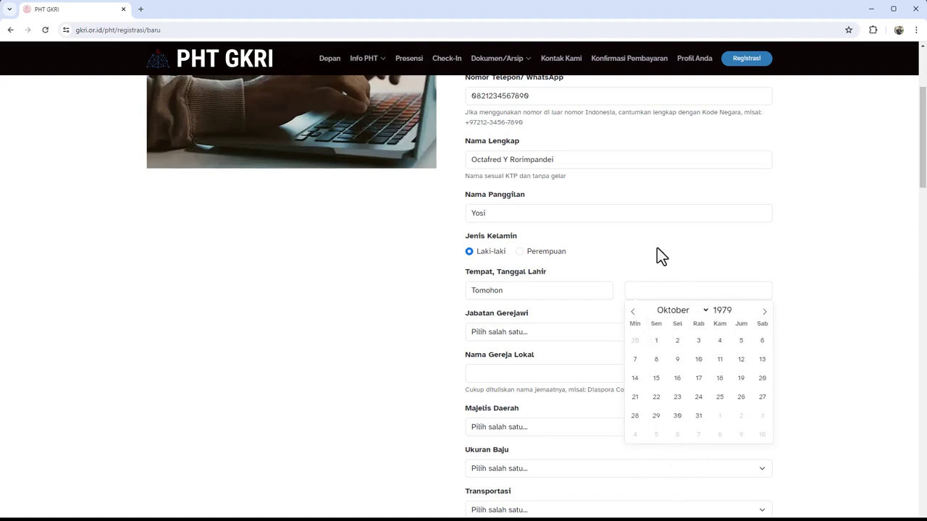
pyautogui.click(657, 416)
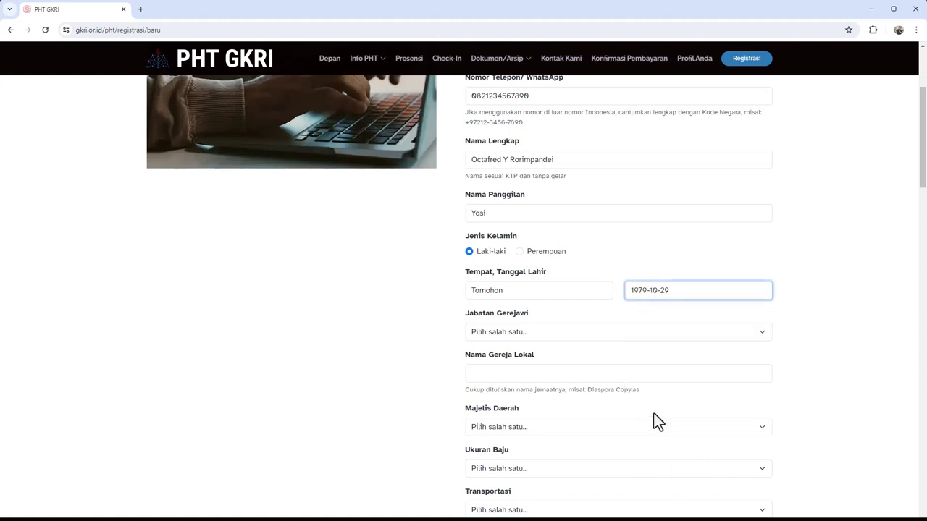
pyautogui.click(512, 333)
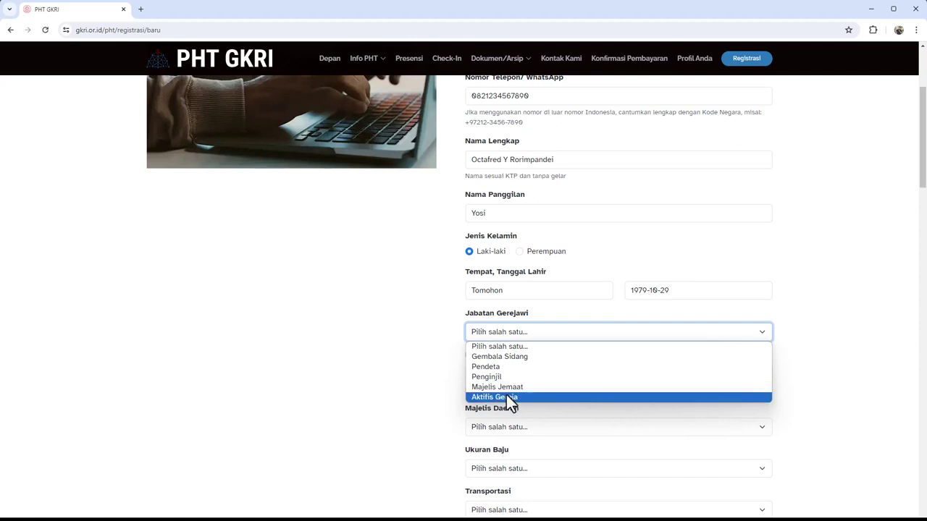
# Choose Pendeta from the Jabatan Gerejawi dropdown
pyautogui.click(393, 360)
pyautogui.scroll(-1, 435, 359)
pyautogui.click(499, 286)
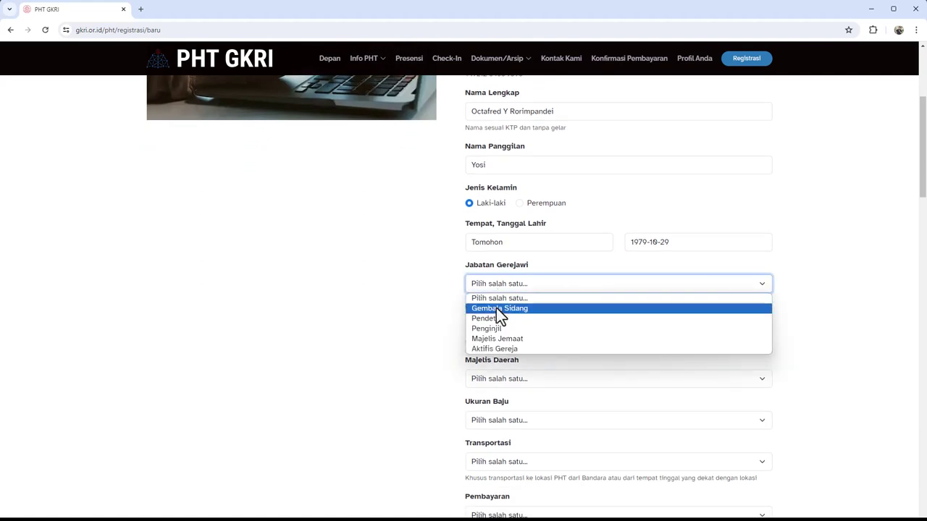
pyautogui.click(496, 308)
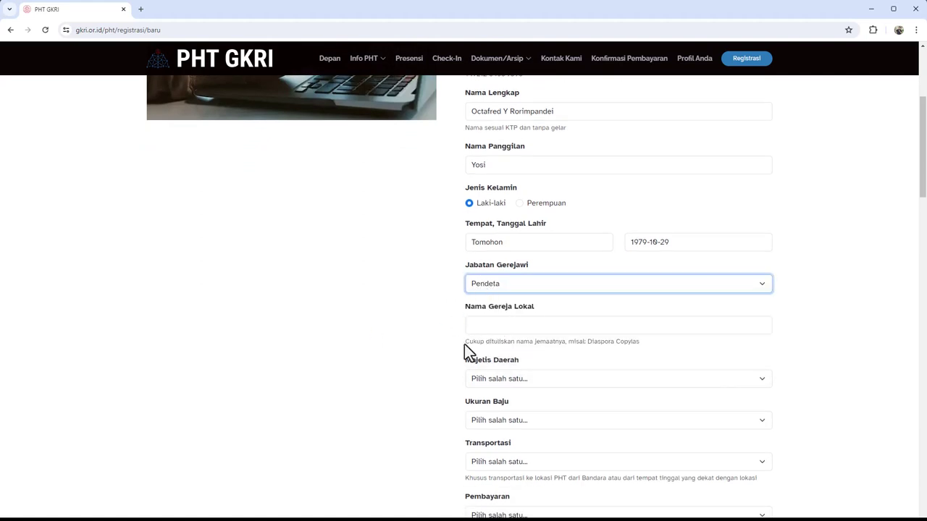
# Type 'Dia' in Nama Gereja Lokal and pick Diaspora Copylas from the suggestions
pyautogui.moveTo(469, 344); pyautogui.dragTo(563, 343)
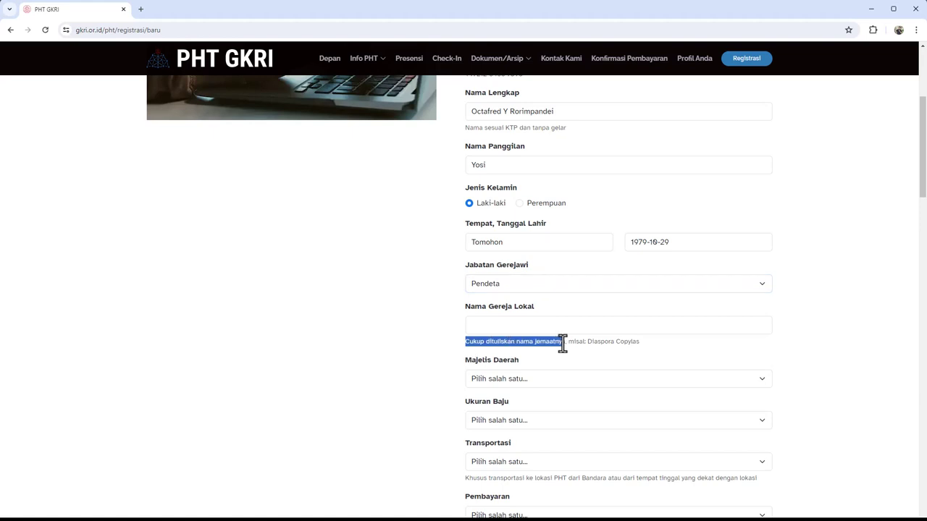
pyautogui.click(563, 343)
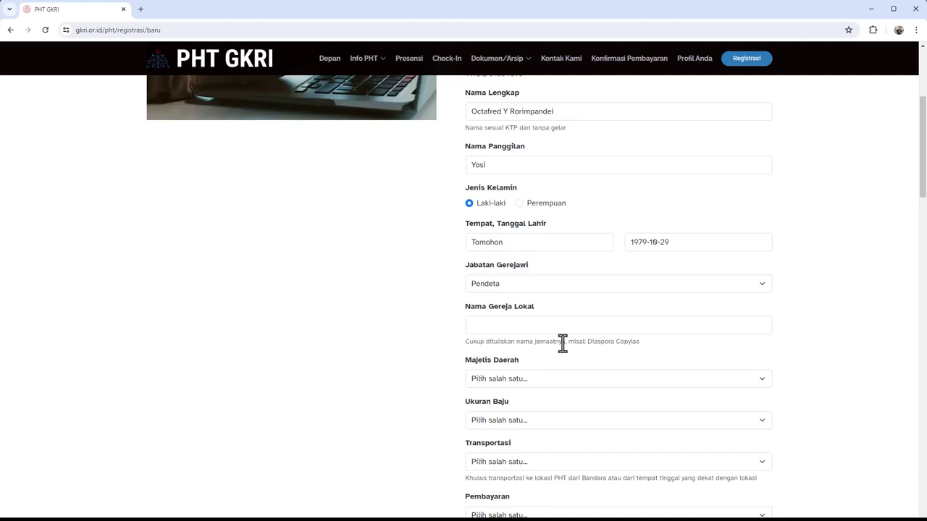
pyautogui.click(490, 328)
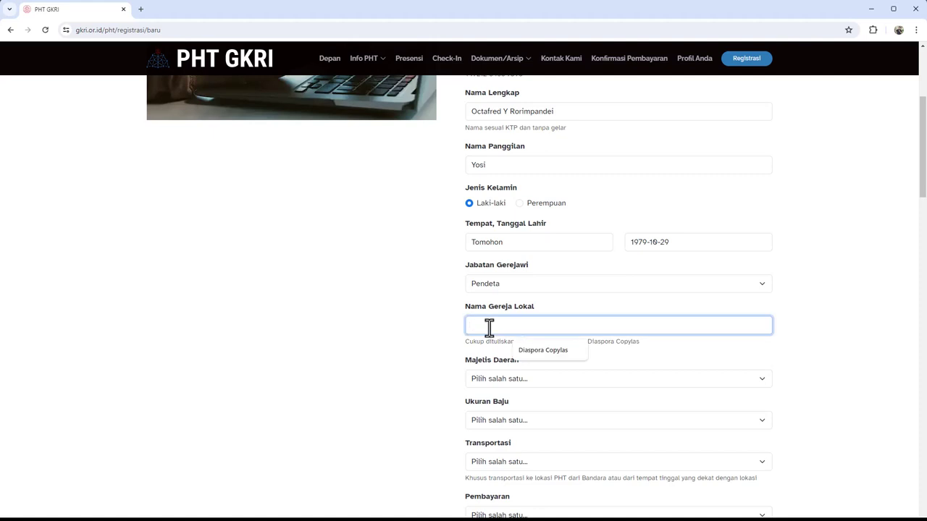
pyautogui.write('Dia')
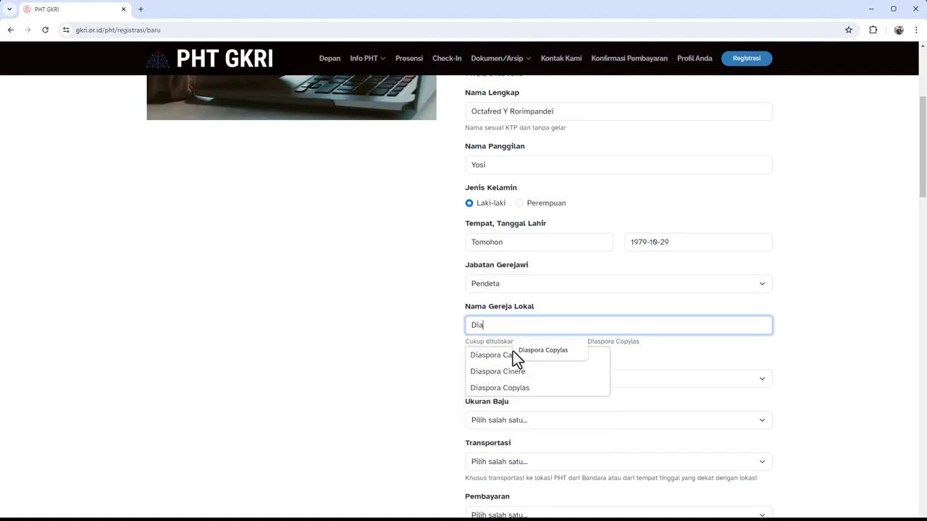
pyautogui.click(509, 390)
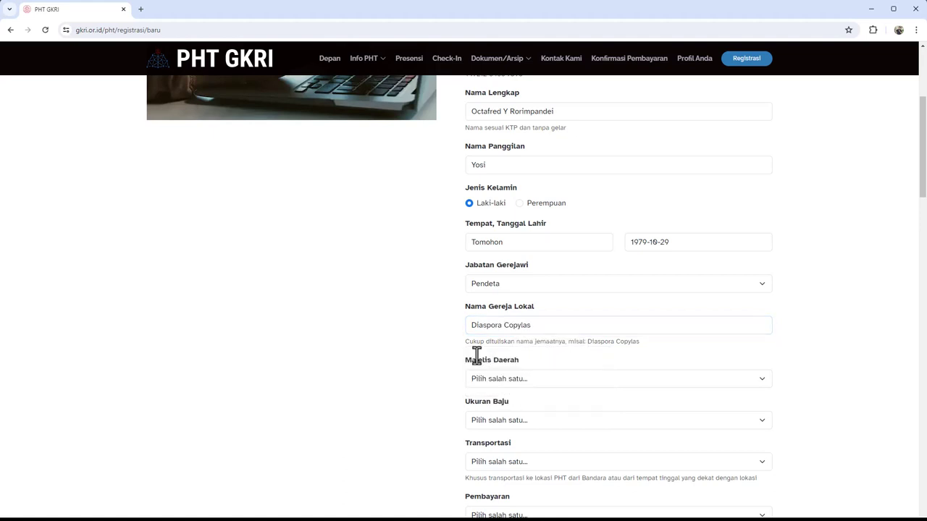
pyautogui.scroll(-1, 441, 344)
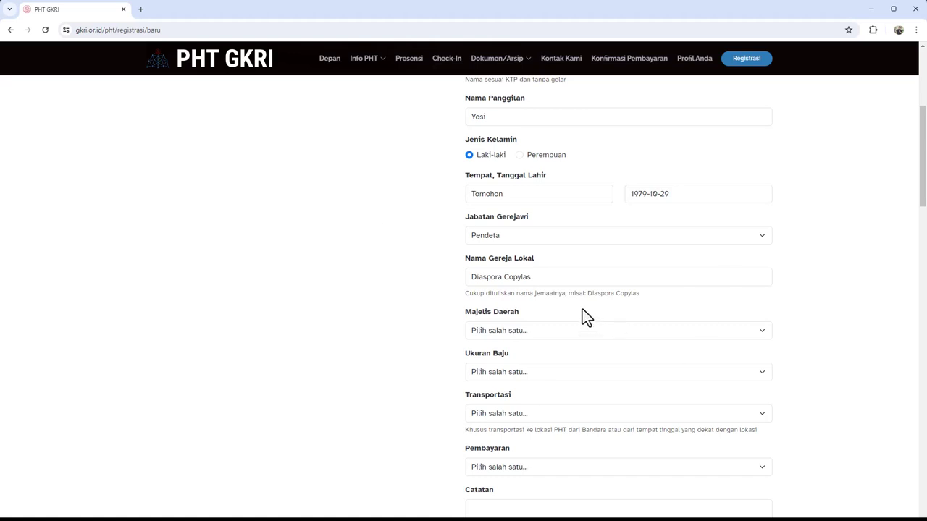
pyautogui.scroll(-1, 581, 316)
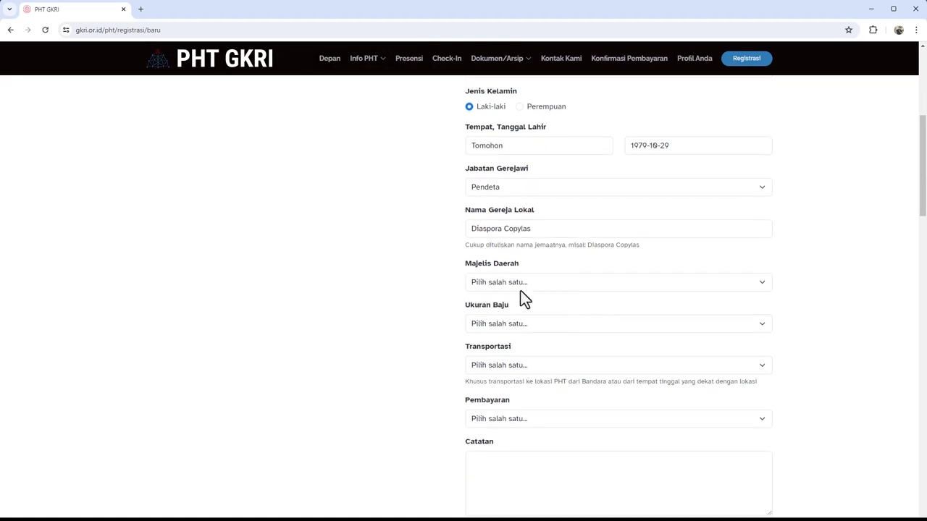
# Pick DKI Jakarta in the Majelis Daerah dropdown and XL in Ukuran Baju
pyautogui.click(564, 286)
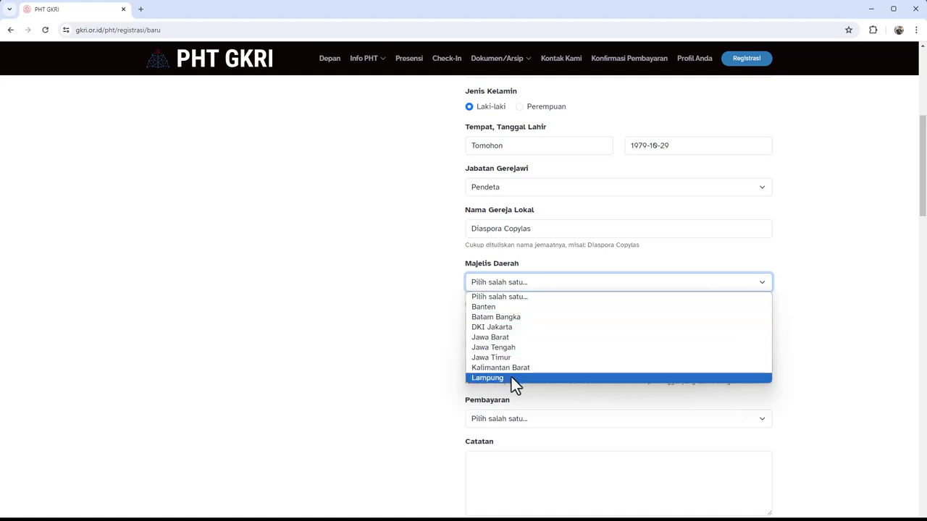
pyautogui.click(504, 329)
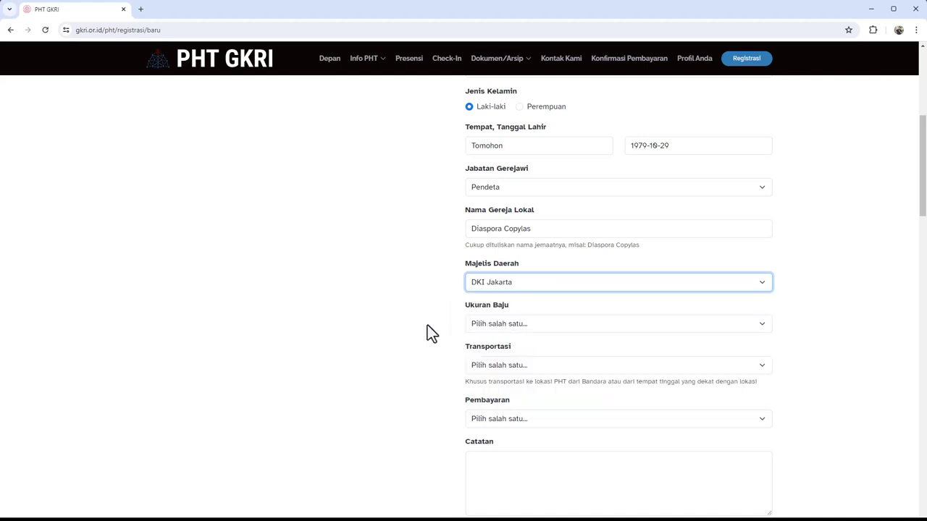
pyautogui.scroll(-1, 426, 330)
pyautogui.click(528, 277)
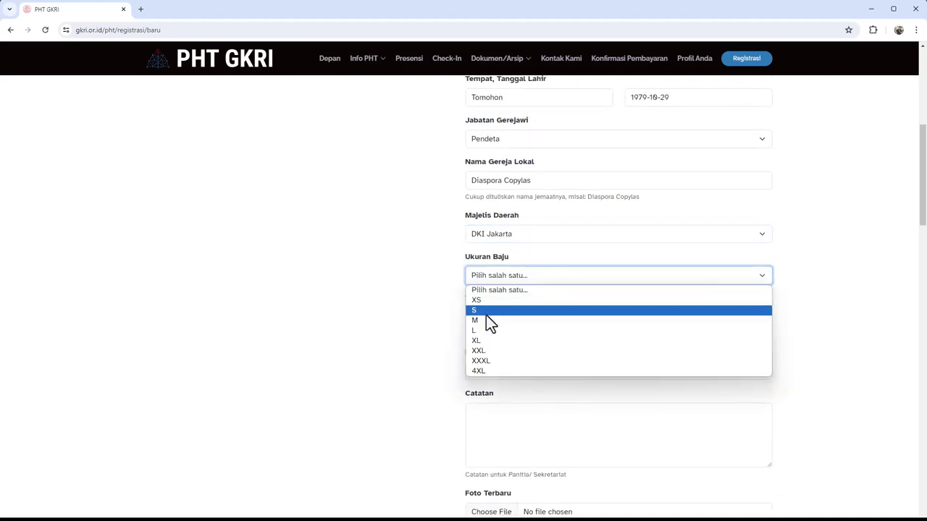
pyautogui.click(482, 339)
pyautogui.click(519, 317)
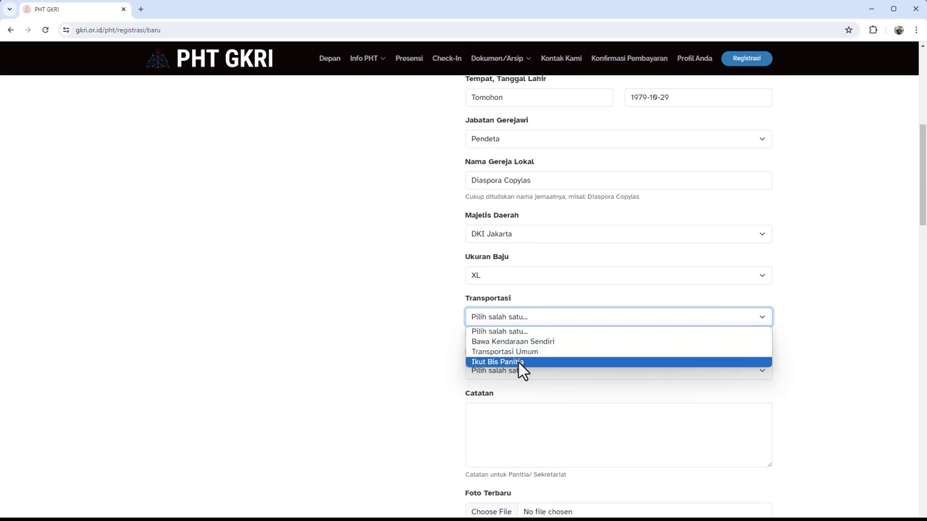
pyautogui.click(444, 322)
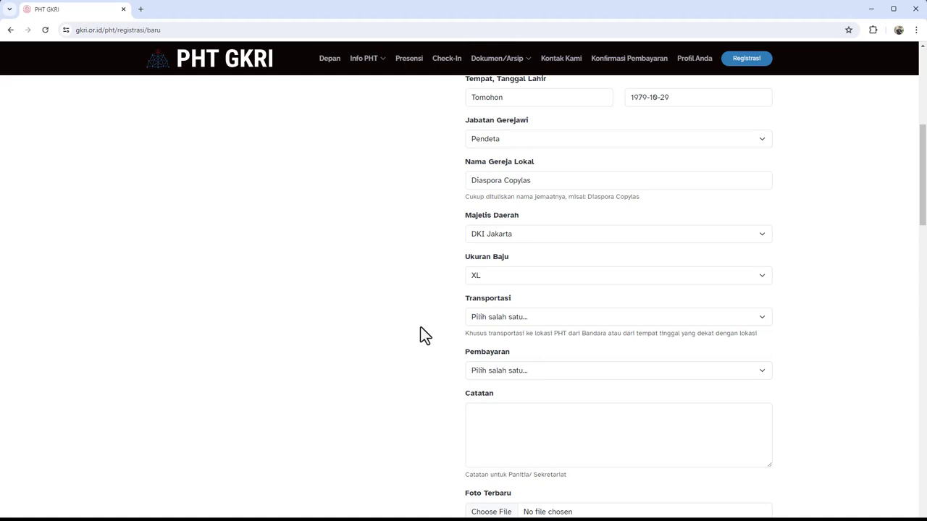
# Set transportation to Bawa Kendaraan Sendiri and payment status to Belum Bayar
pyautogui.click(513, 321)
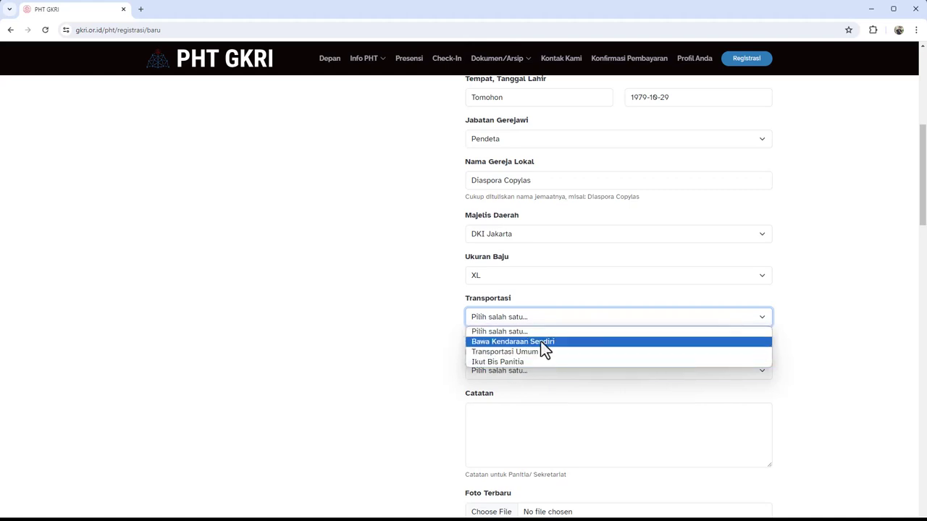
pyautogui.click(520, 341)
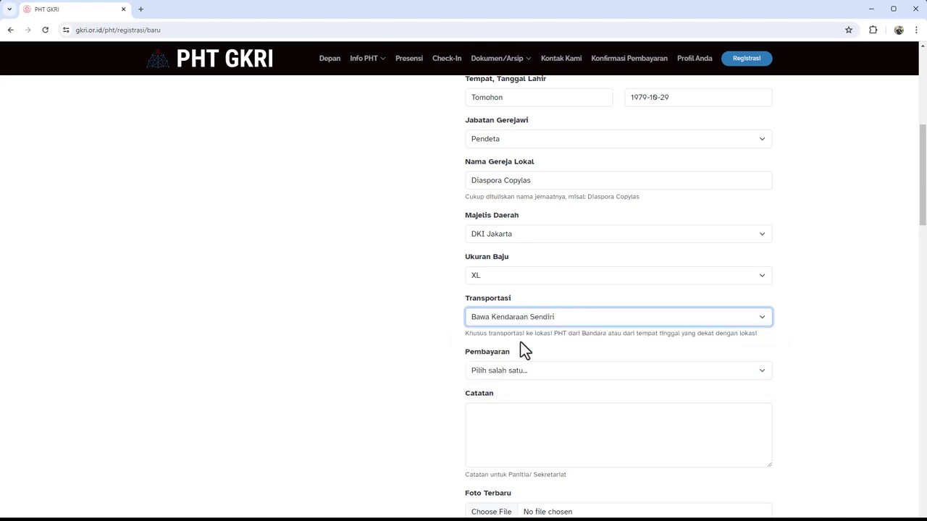
pyautogui.scroll(-1, 438, 340)
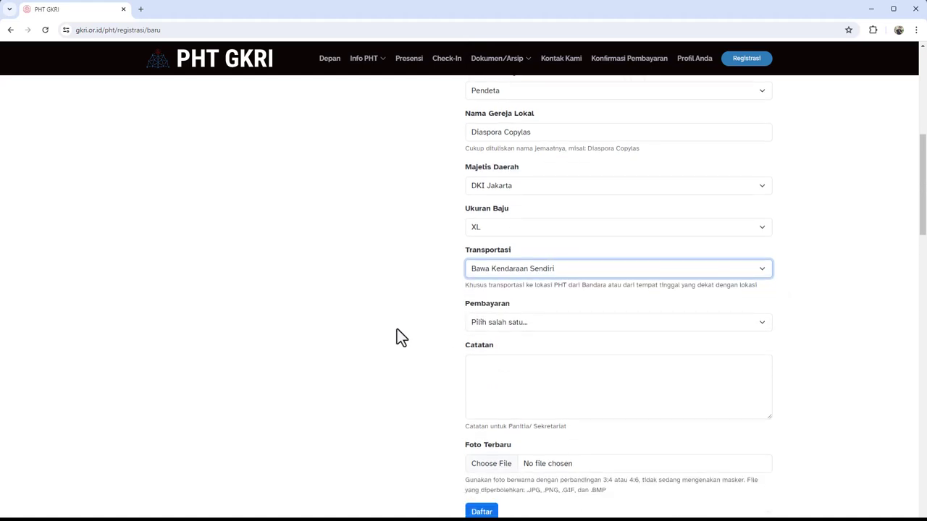
pyautogui.click(506, 324)
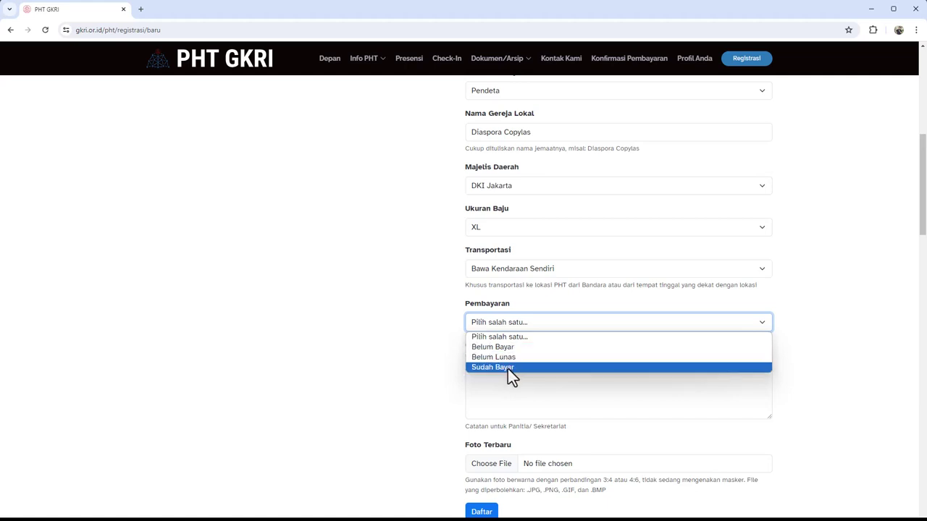
pyautogui.click(491, 349)
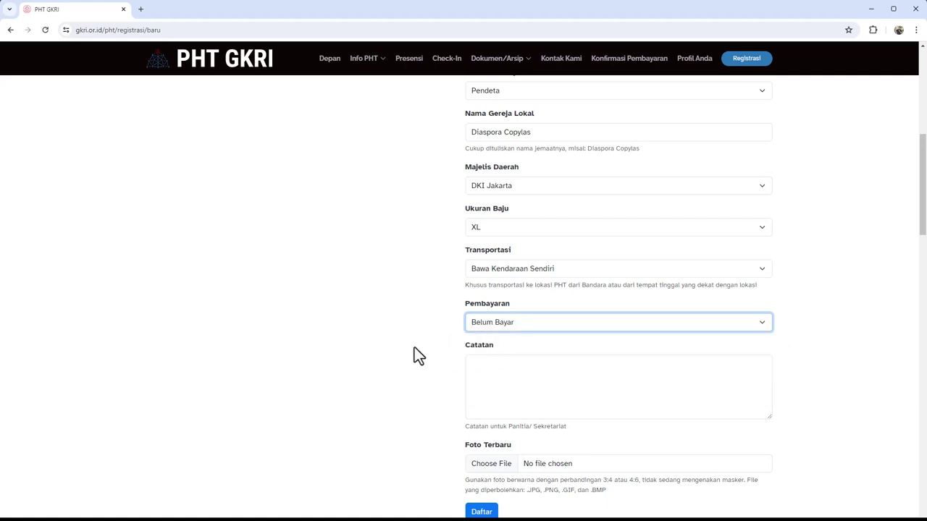
pyautogui.scroll(-1, 419, 352)
# Click into the Catatan notes box, leaving it empty, and scroll down the form
pyautogui.click(492, 327)
pyautogui.click(405, 326)
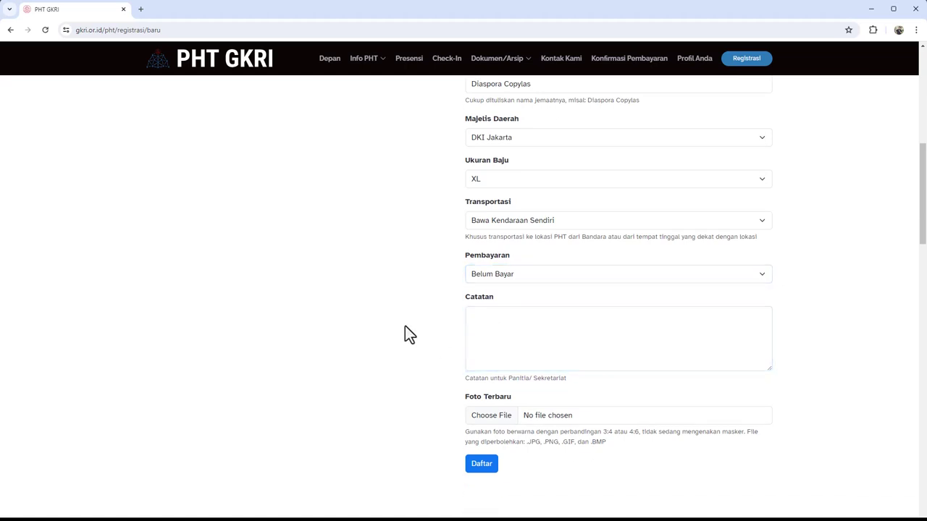
pyautogui.click(486, 325)
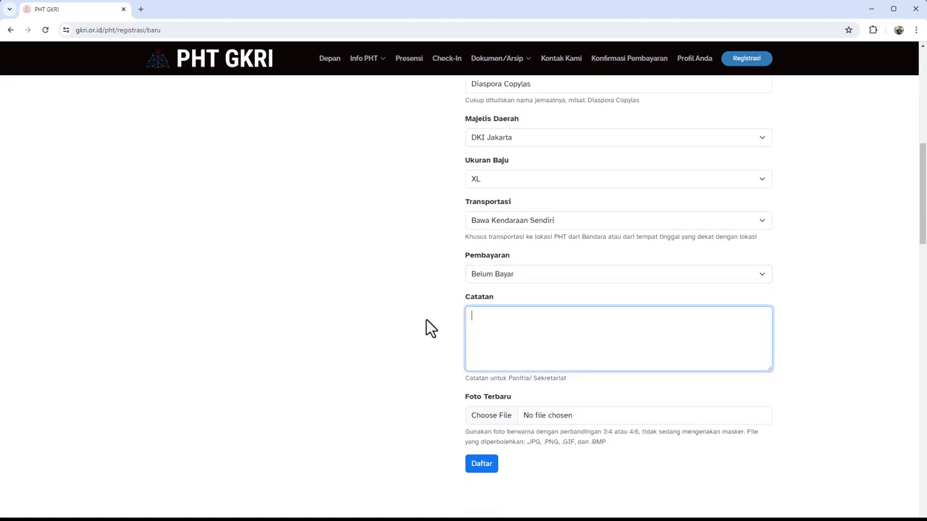
pyautogui.scroll(3, 426, 319)
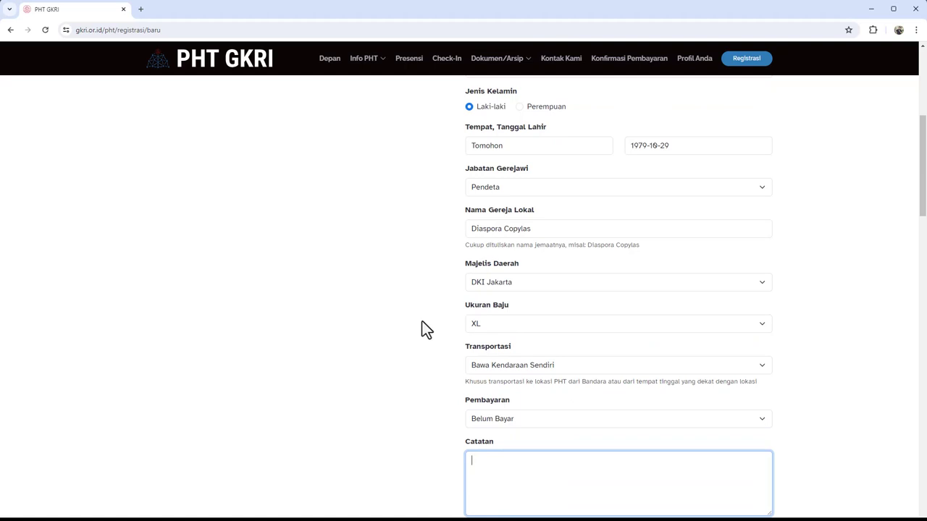
pyautogui.scroll(-3, 424, 330)
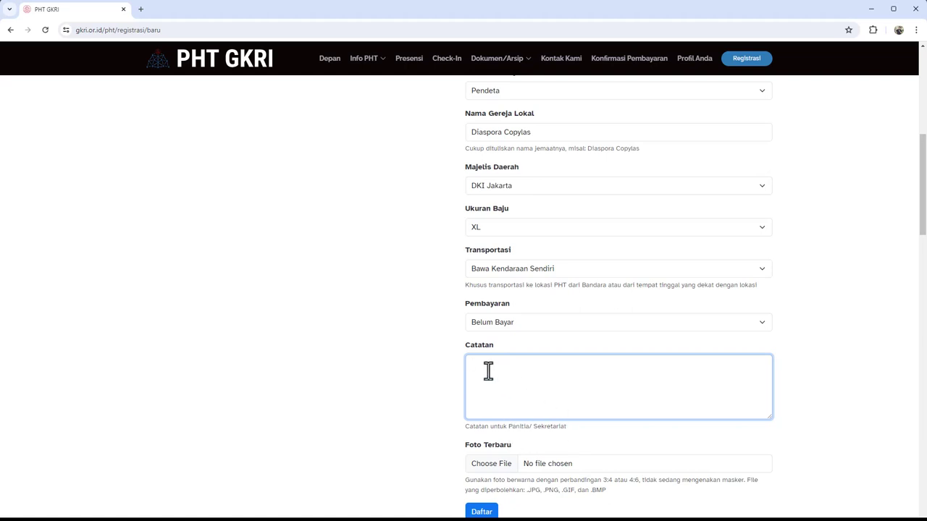
pyautogui.scroll(-1, 461, 387)
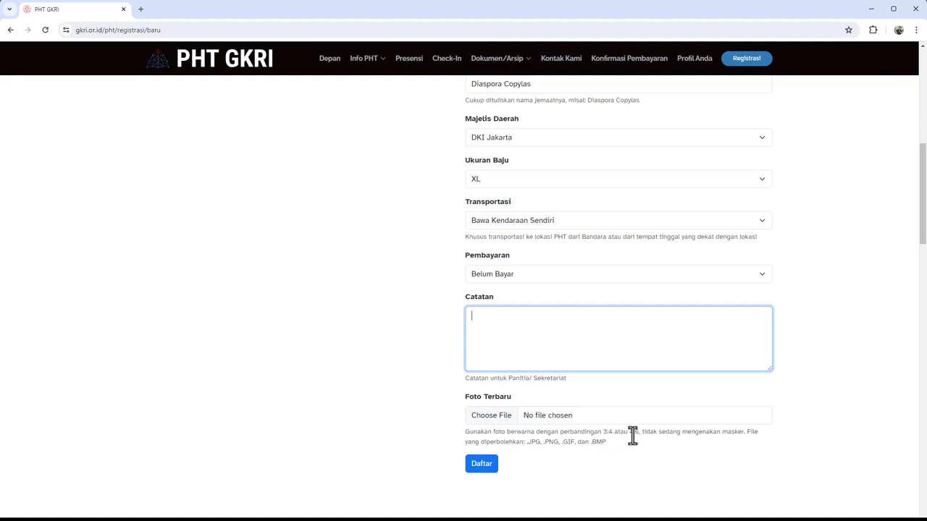
pyautogui.moveTo(642, 435); pyautogui.dragTo(745, 435)
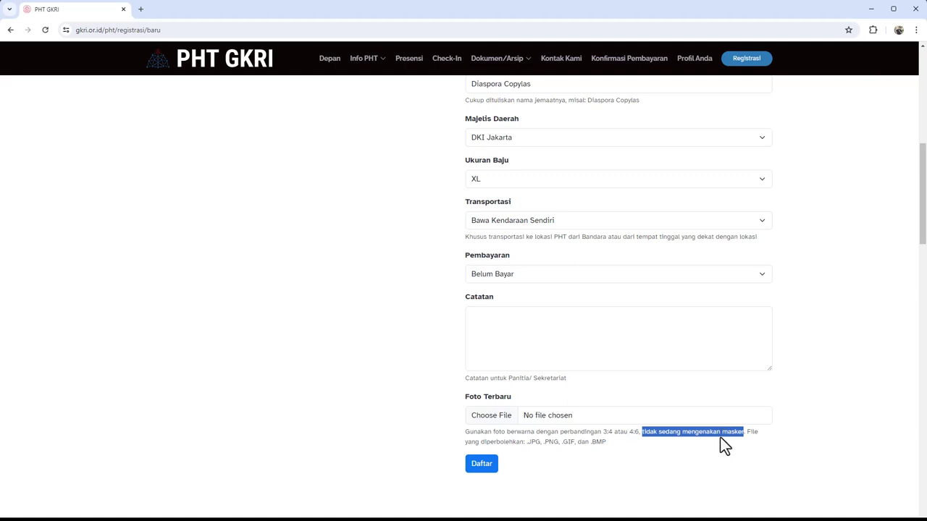
pyautogui.click(533, 443)
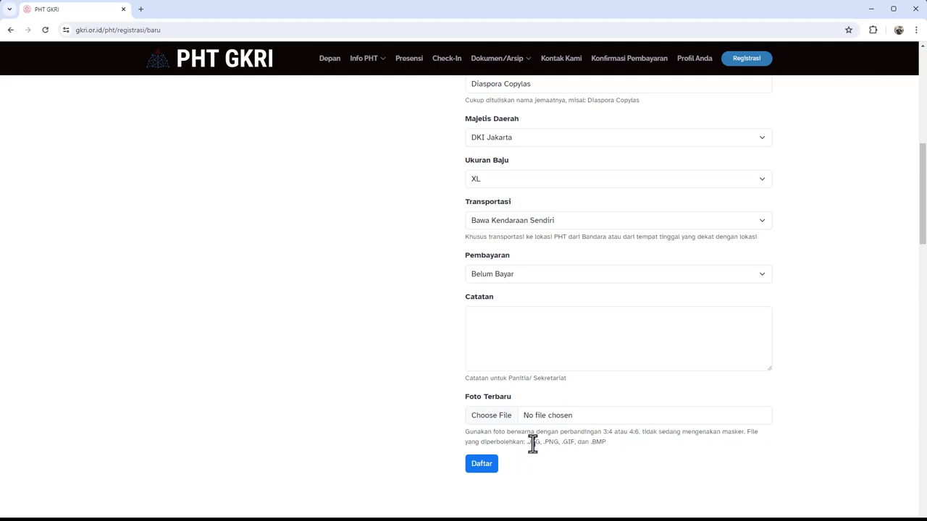
pyautogui.doubleClick(548, 443)
pyautogui.doubleClick(568, 443)
pyautogui.doubleClick(594, 443)
pyautogui.click(528, 444)
pyautogui.moveTo(528, 445); pyautogui.dragTo(607, 445)
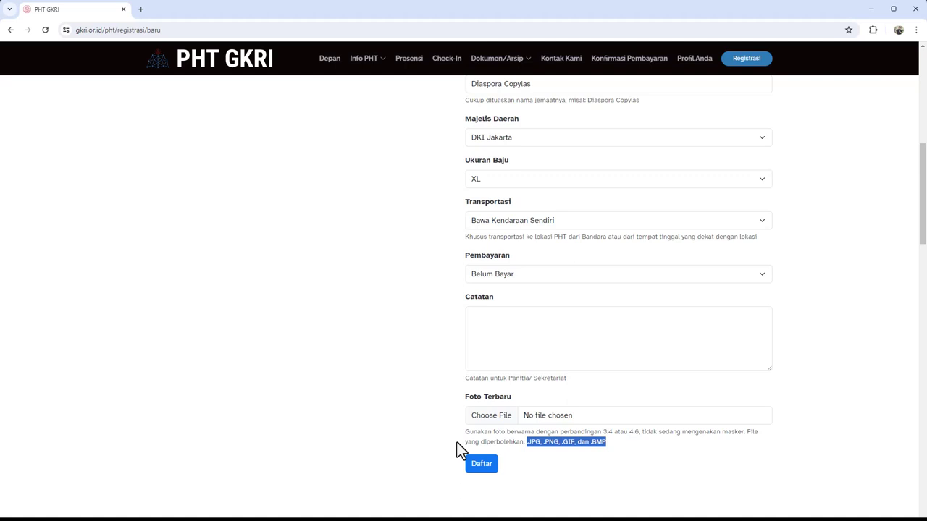
pyautogui.click(431, 431)
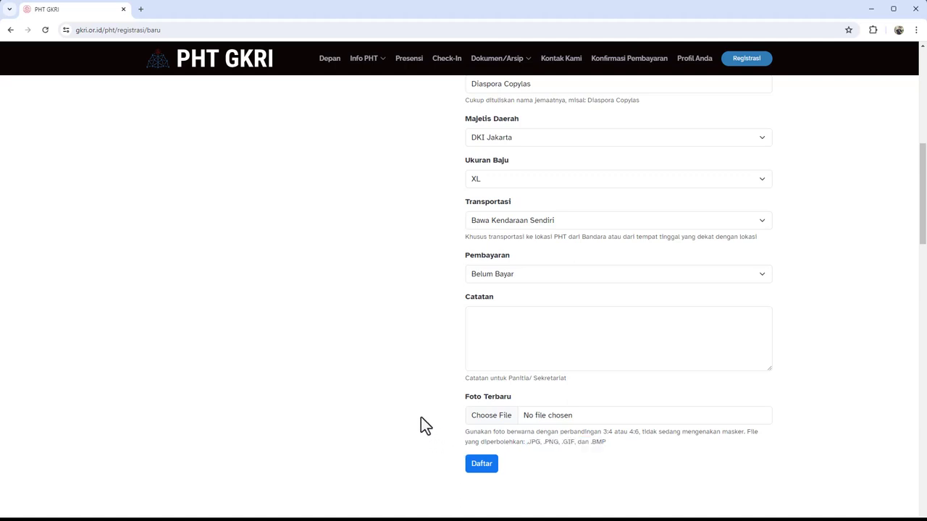
# Upload OYR.jpg from the Home photo folder as the registrant's latest photo
pyautogui.click(490, 419)
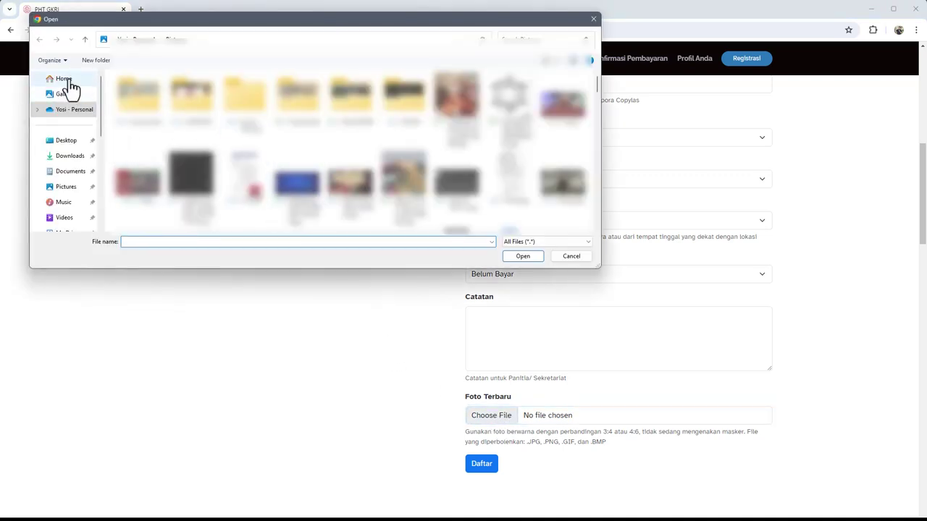
pyautogui.click(66, 81)
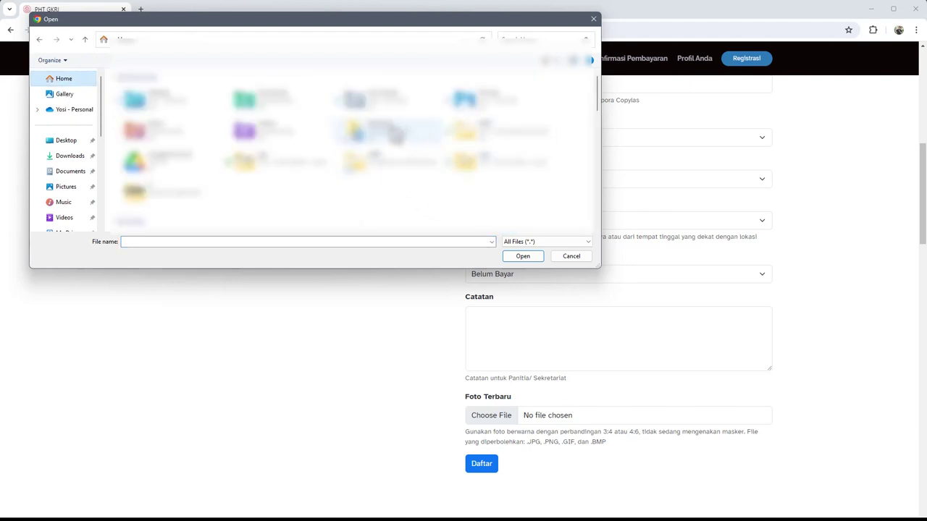
pyautogui.doubleClick(384, 131)
pyautogui.scroll(1, 288, 179)
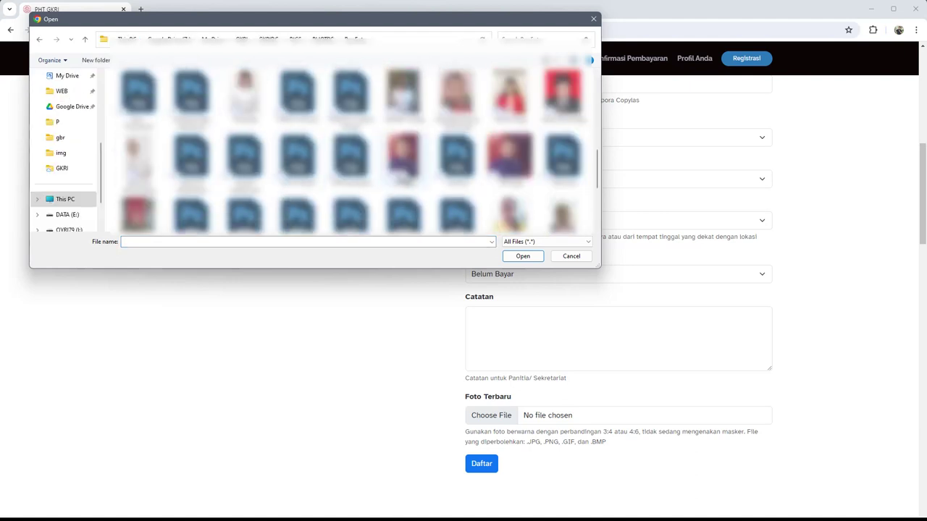
pyautogui.doubleClick(409, 163)
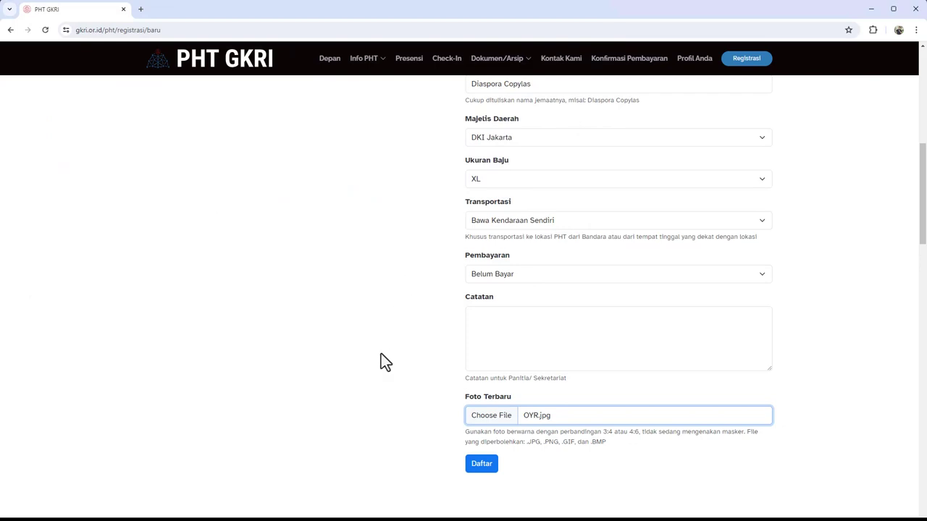
pyautogui.scroll(-1, 385, 362)
pyautogui.scroll(4, 440, 356)
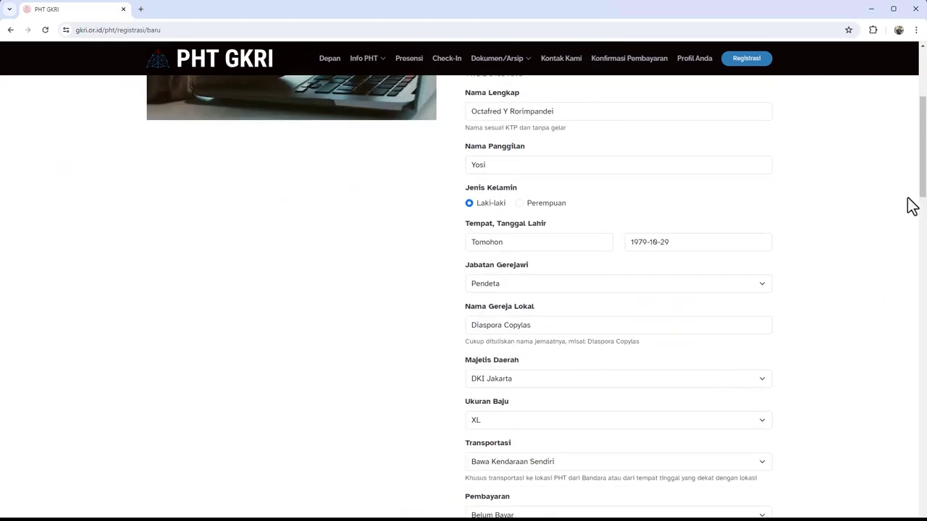
pyautogui.moveTo(923, 182); pyautogui.dragTo(923, 153)
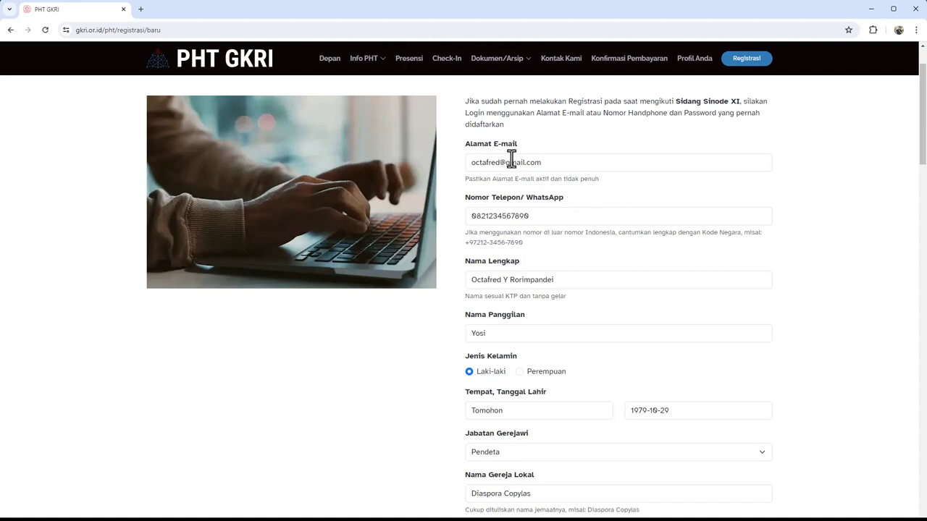
# Submit the form with Daftar and acknowledge the 'Data berhasil disimpan!' alert
pyautogui.scroll(-1, 572, 192)
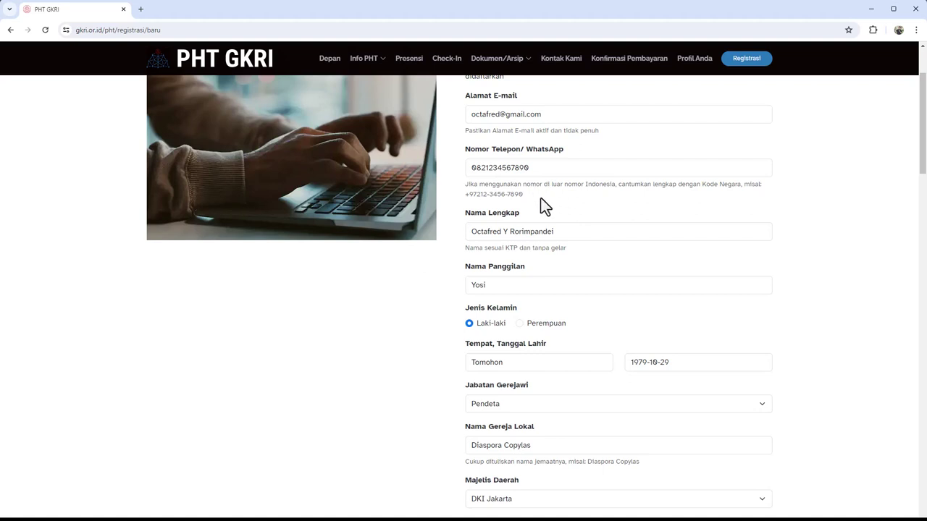
pyautogui.scroll(-2, 583, 205)
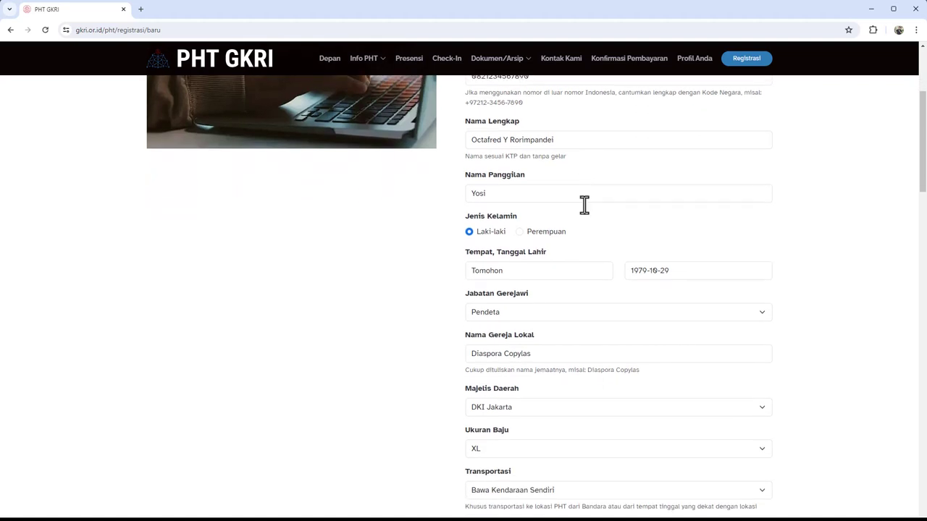
pyautogui.scroll(2, 623, 201)
pyautogui.scroll(-4, 579, 224)
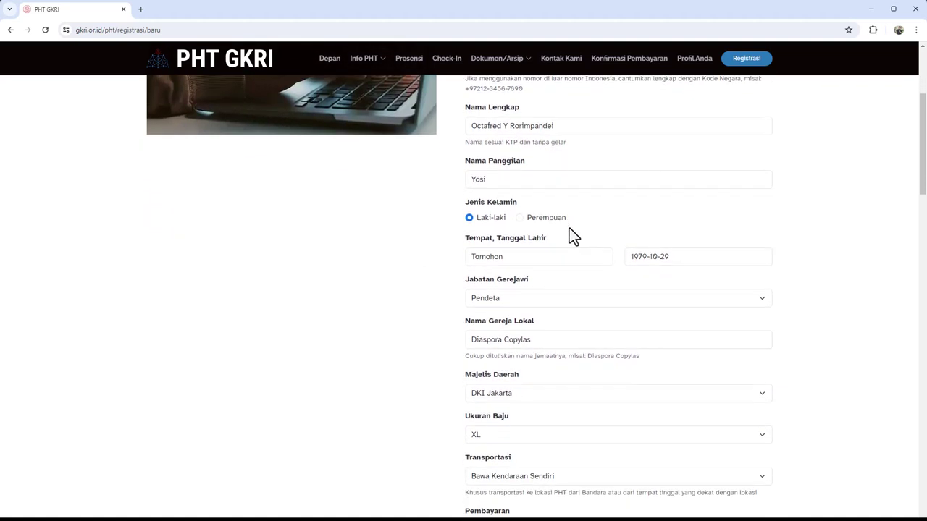
pyautogui.scroll(-2, 796, 325)
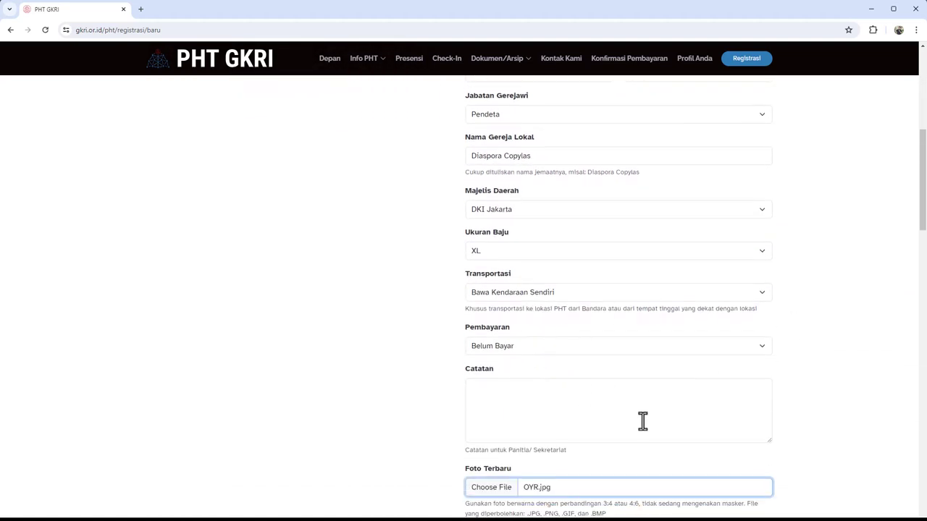
pyautogui.scroll(-1, 659, 389)
pyautogui.scroll(-2, 659, 389)
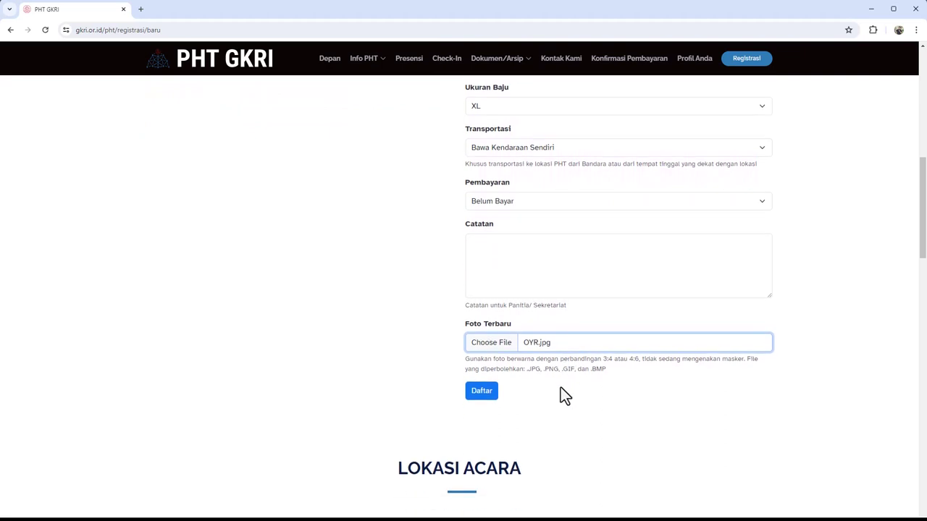
pyautogui.click(482, 400)
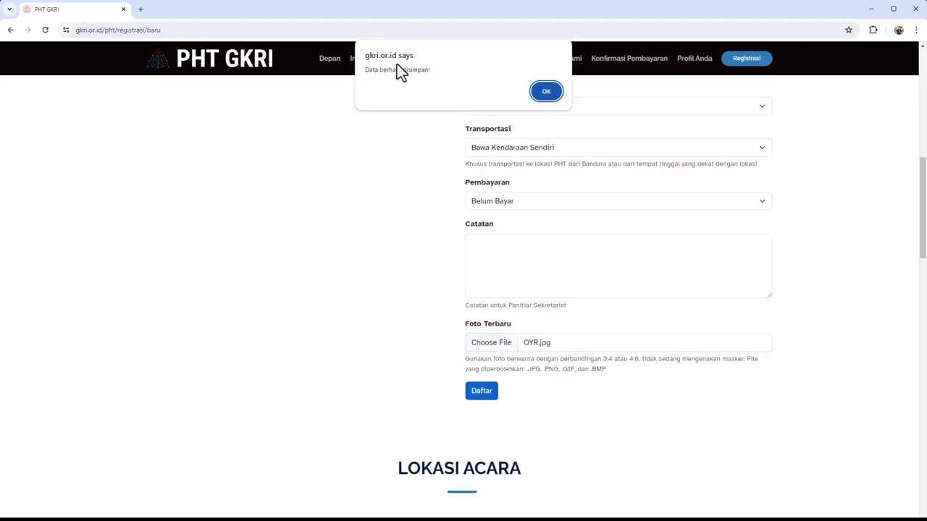
pyautogui.moveTo(367, 72); pyautogui.dragTo(436, 70)
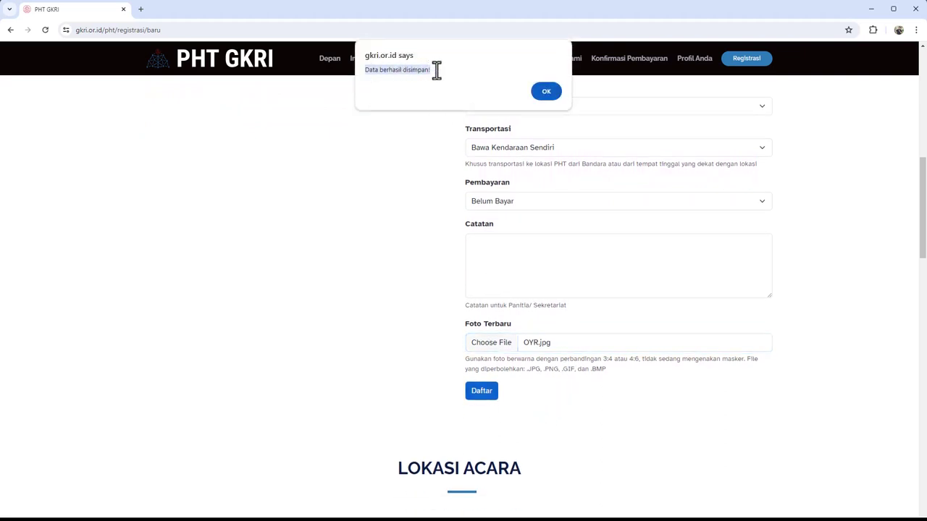
pyautogui.click(546, 92)
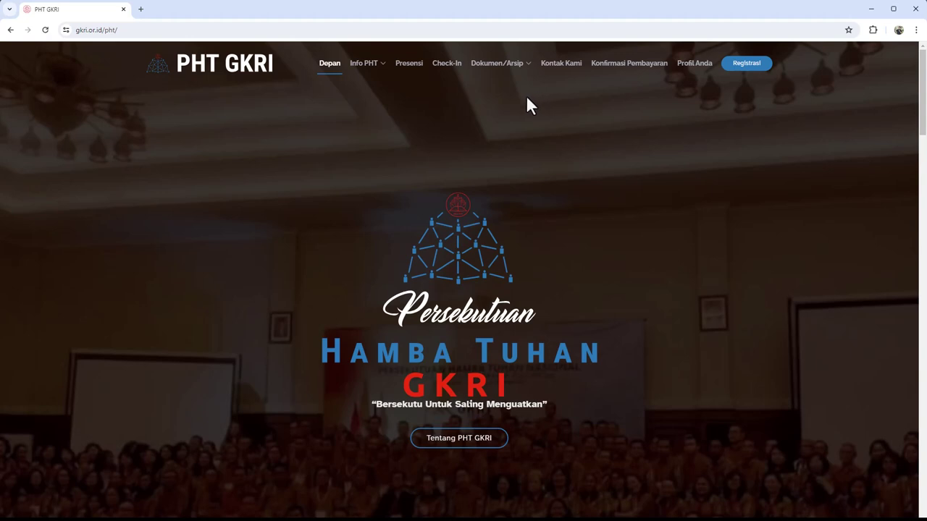
# Load gmail.com in a new tab and open the 'Data Pendaftaran PHT 2024' message
pyautogui.click(141, 10)
pyautogui.write('gmail')
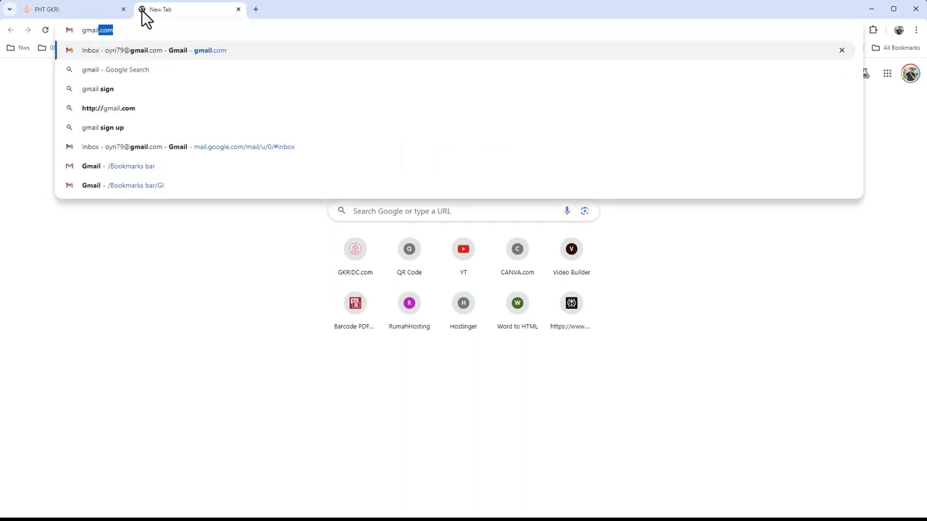
pyautogui.write('.com')
pyautogui.press('Return')
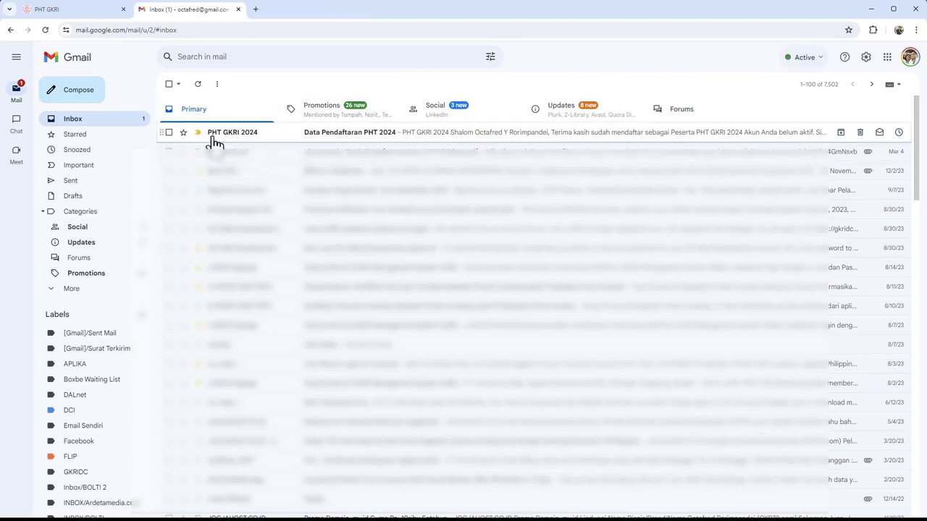
pyautogui.moveTo(231, 140)
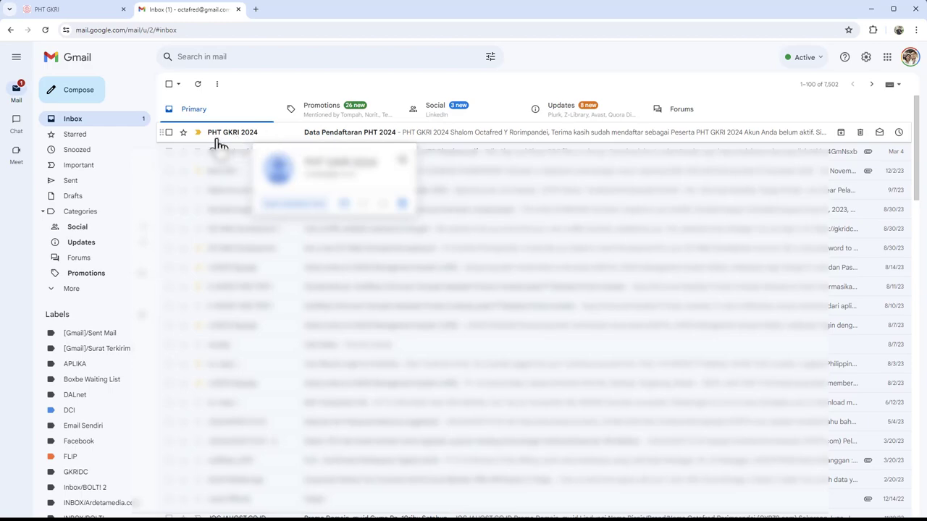
pyautogui.click(360, 138)
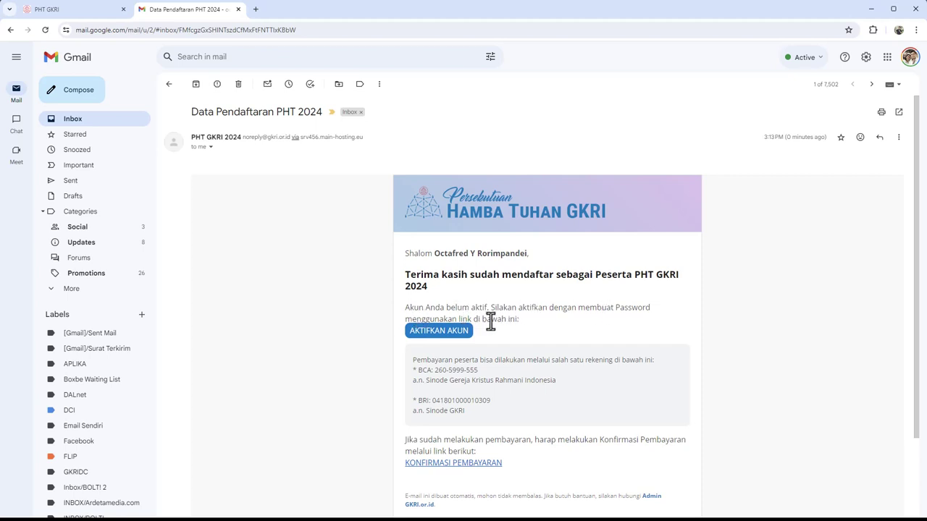
# Follow the email's AKTIFKAN AKUN button to the Password Baru page
pyautogui.click(430, 336)
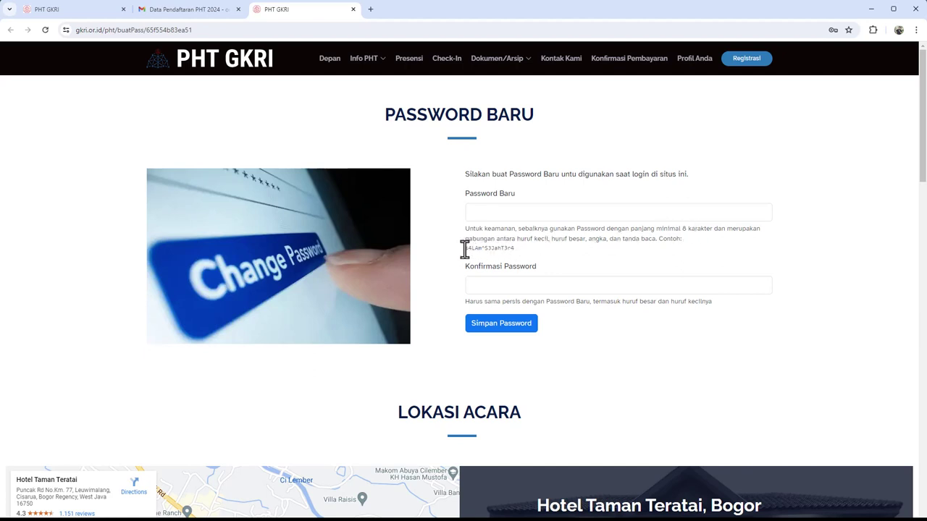
pyautogui.moveTo(470, 250); pyautogui.dragTo(515, 253)
pyautogui.click(538, 251)
pyautogui.doubleClick(480, 248)
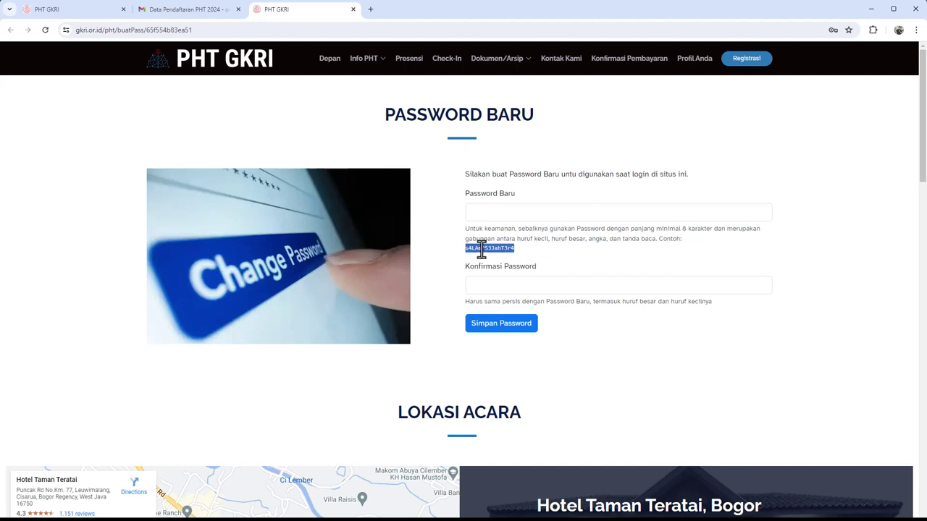